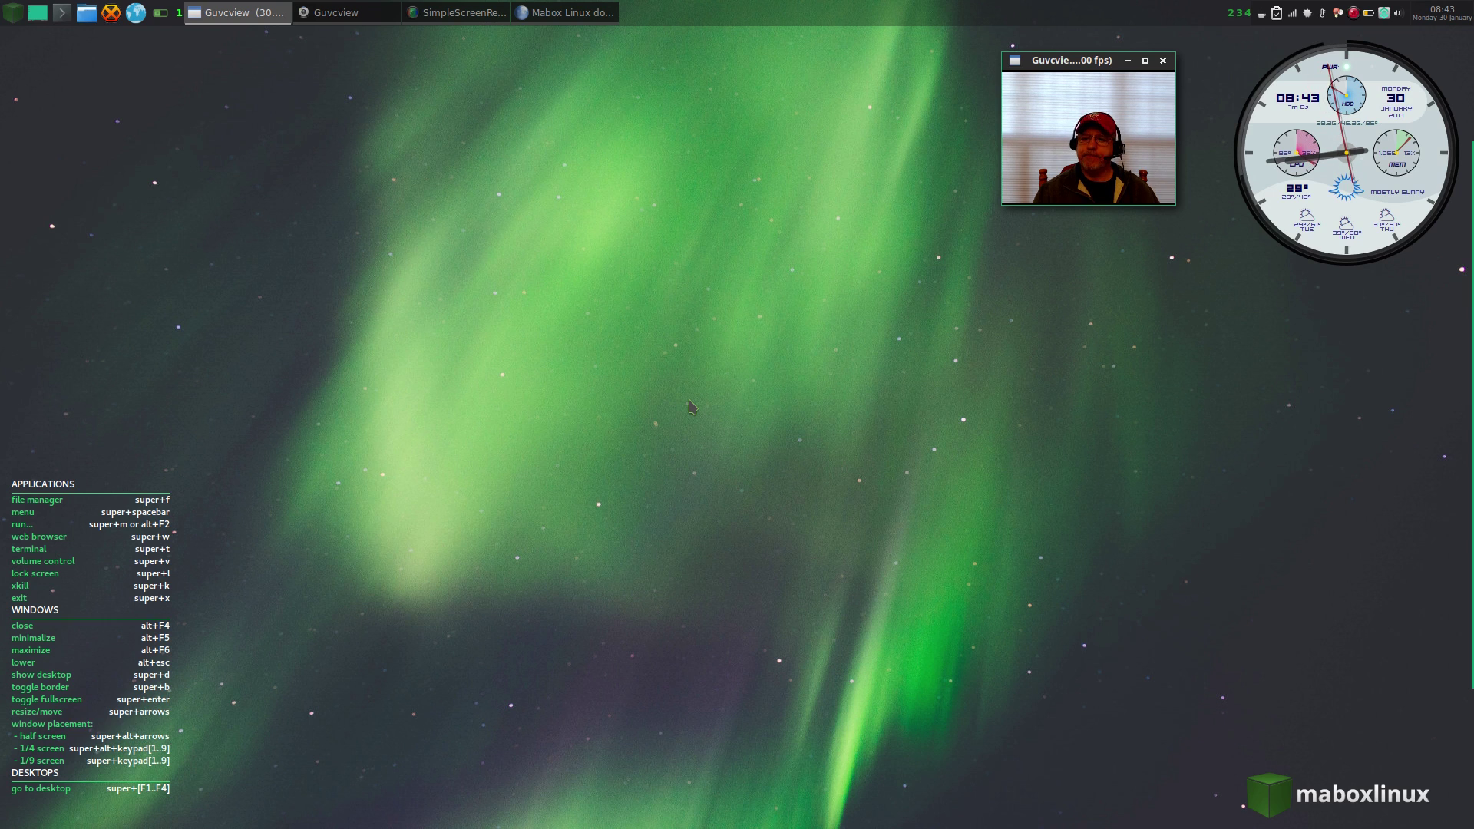
Browse to the english folder of Mabox 17.01rc files on SourceForge, then minimize Pale Moon
left_click(559, 13)
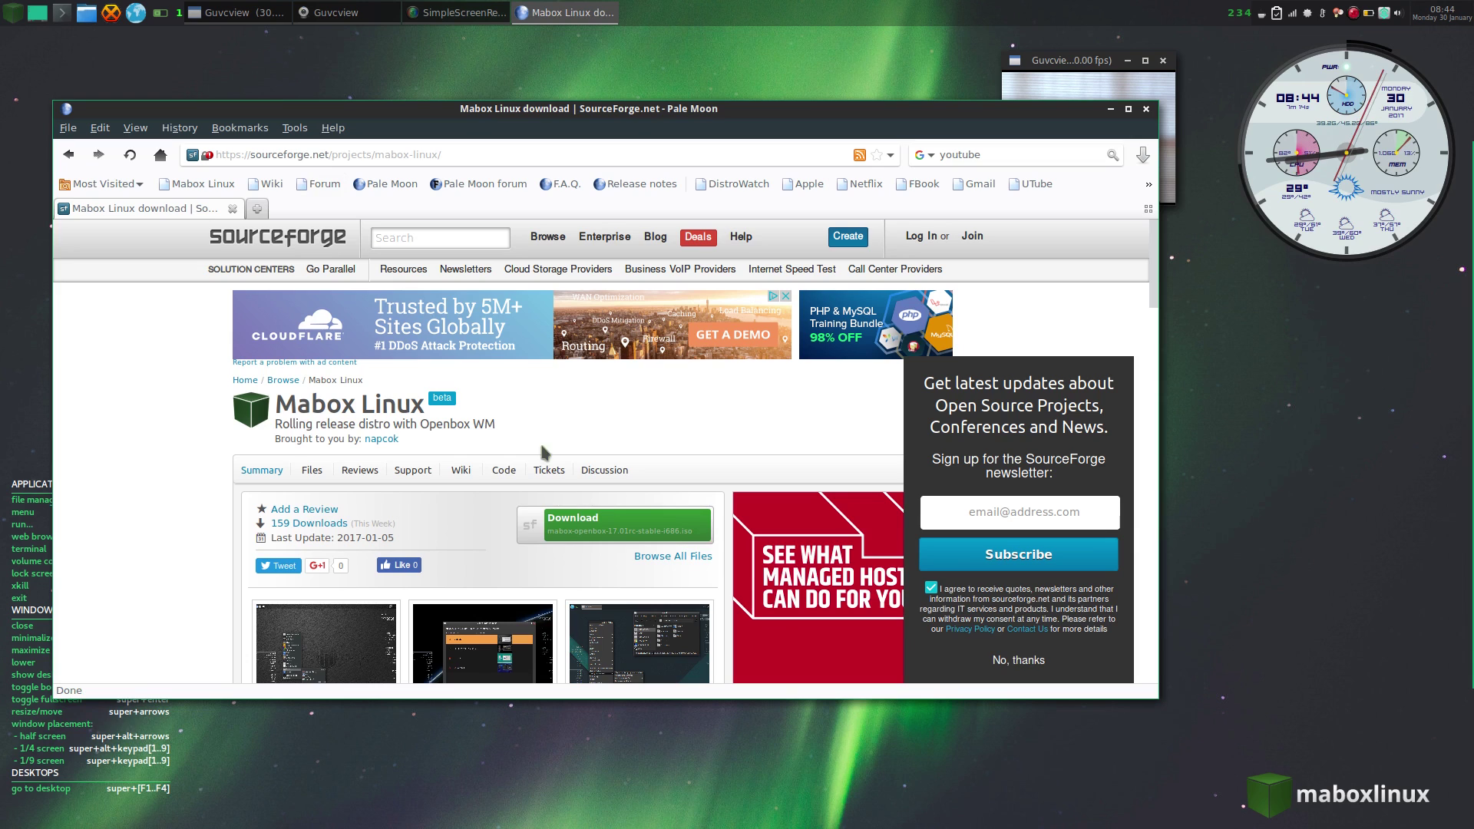
left_click(655, 556)
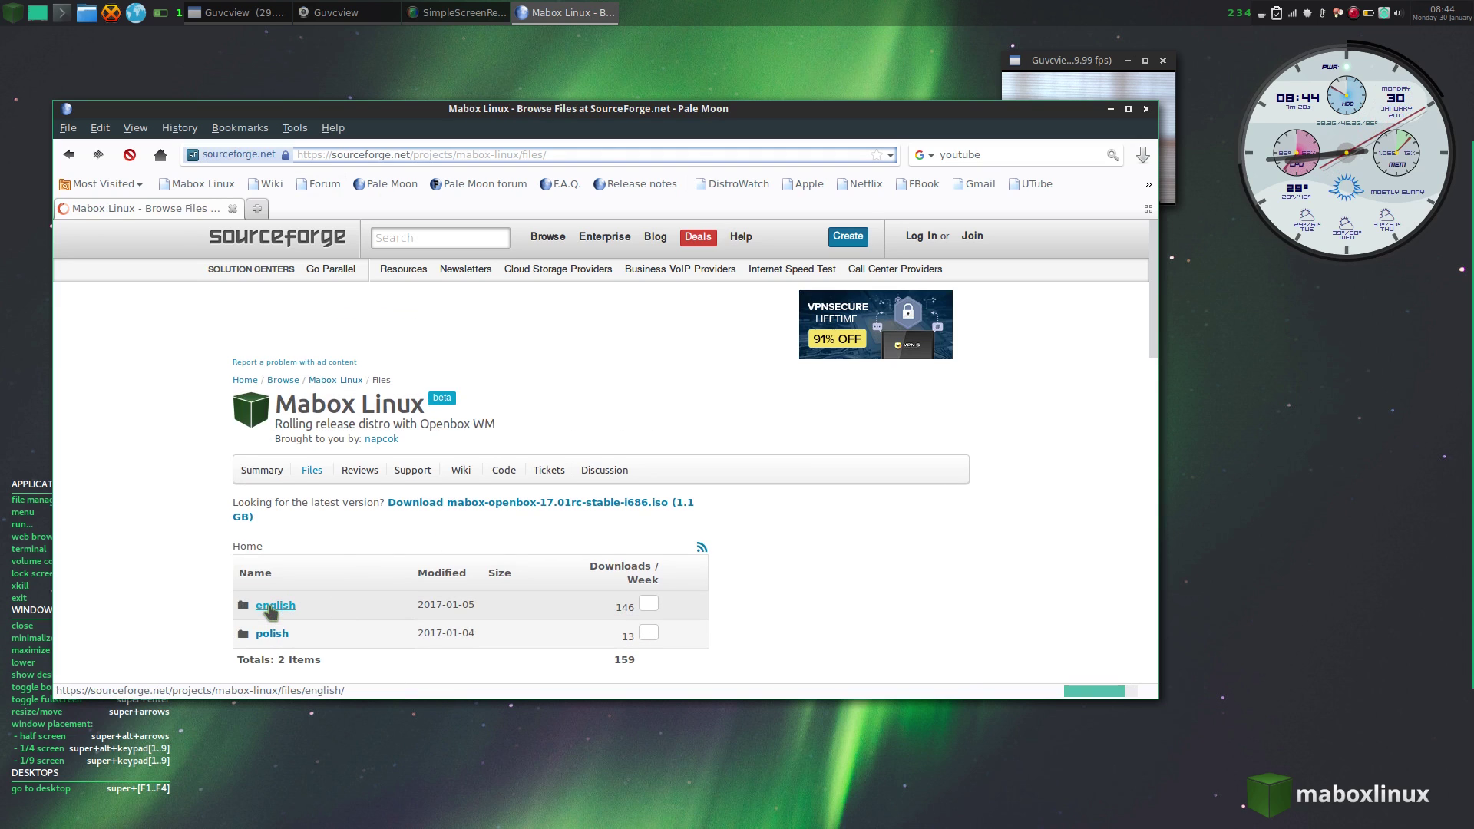
left_click(270, 606)
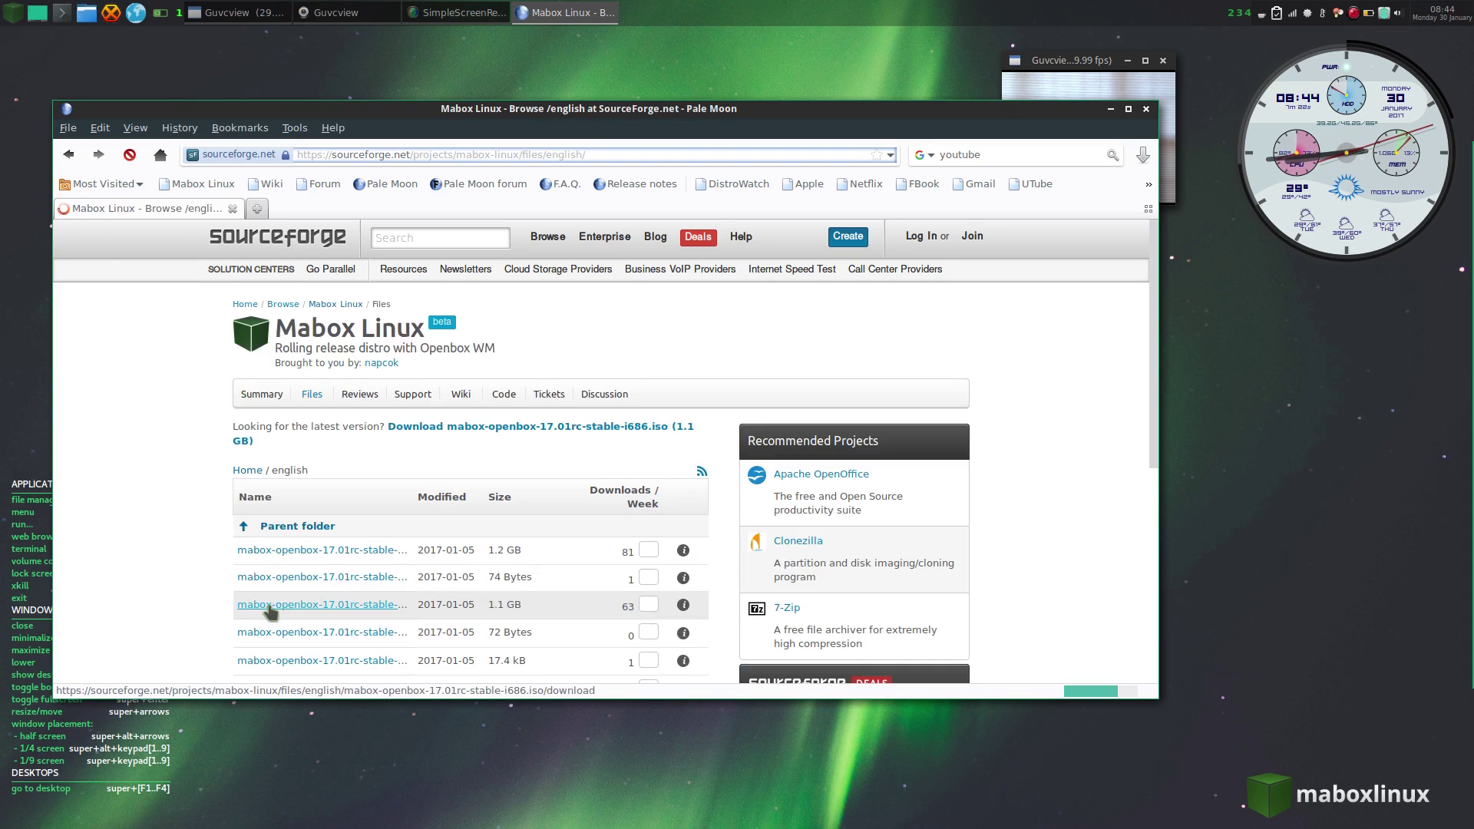
scroll(401, 552, "down", 5)
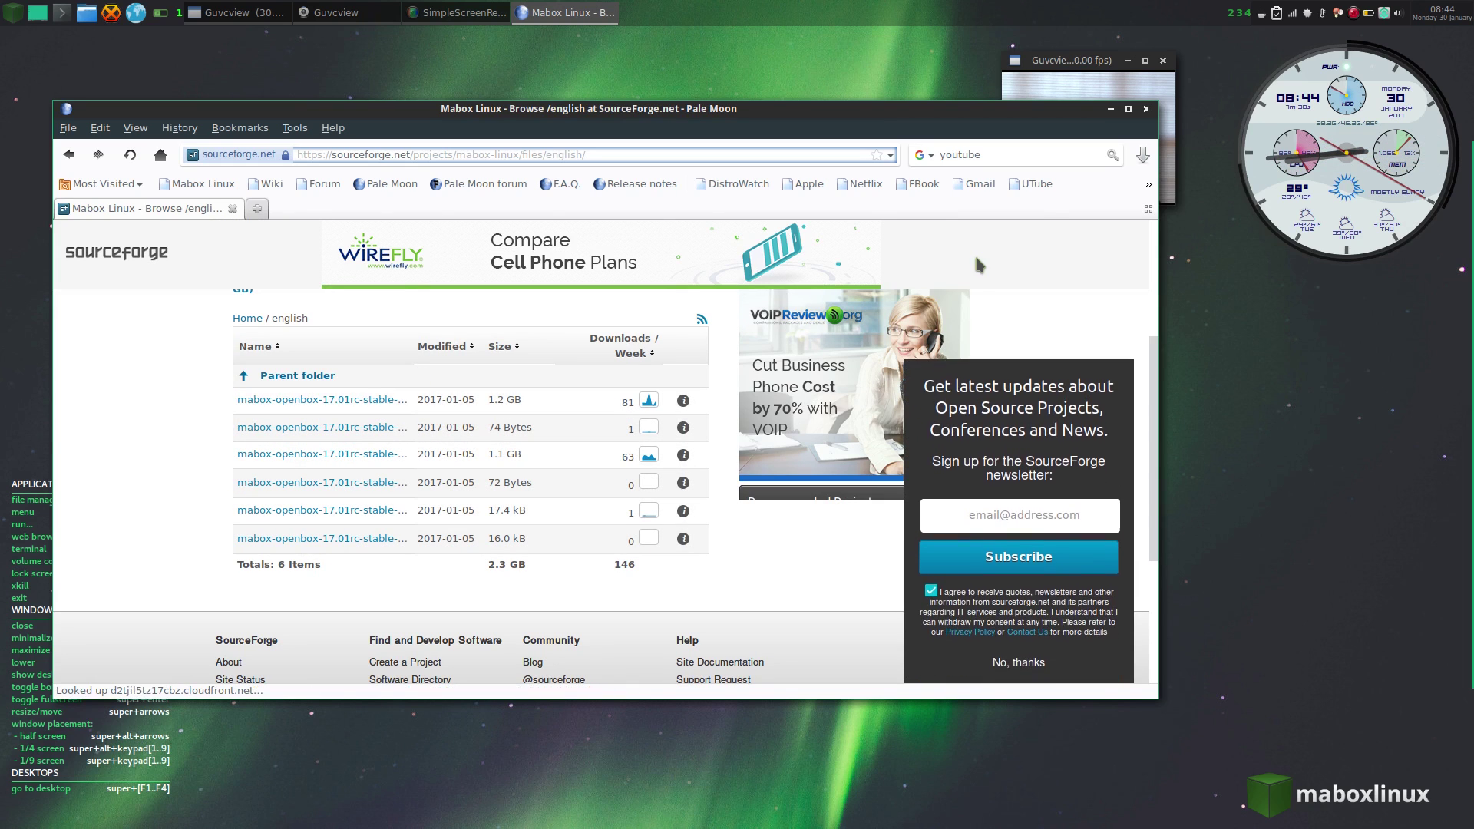
left_click(1110, 111)
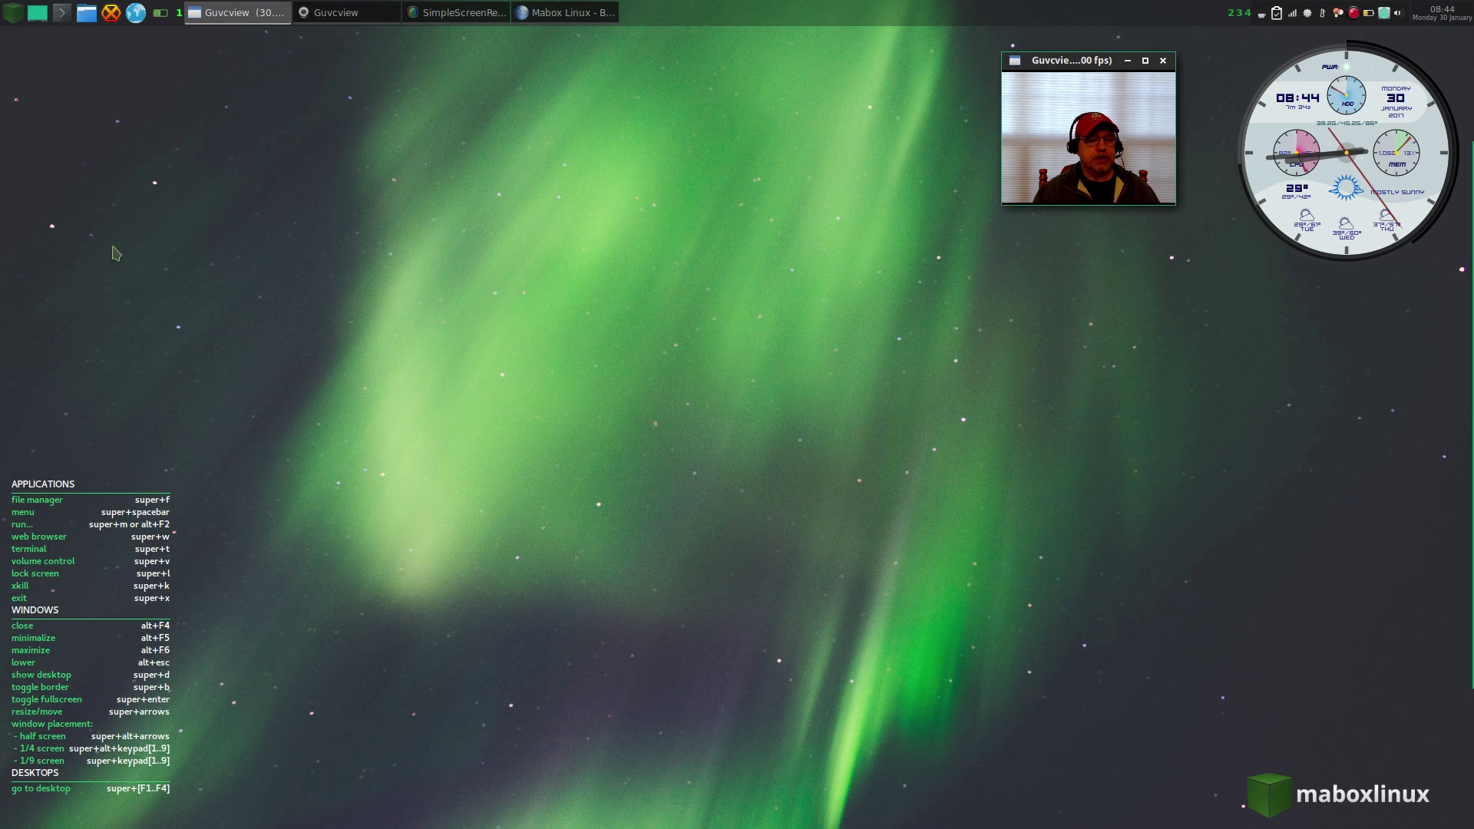
Bring up the Mabox Menu and expand Multimedia to show DeaDBeeF, SMPlayer and VLC
left_click(14, 14)
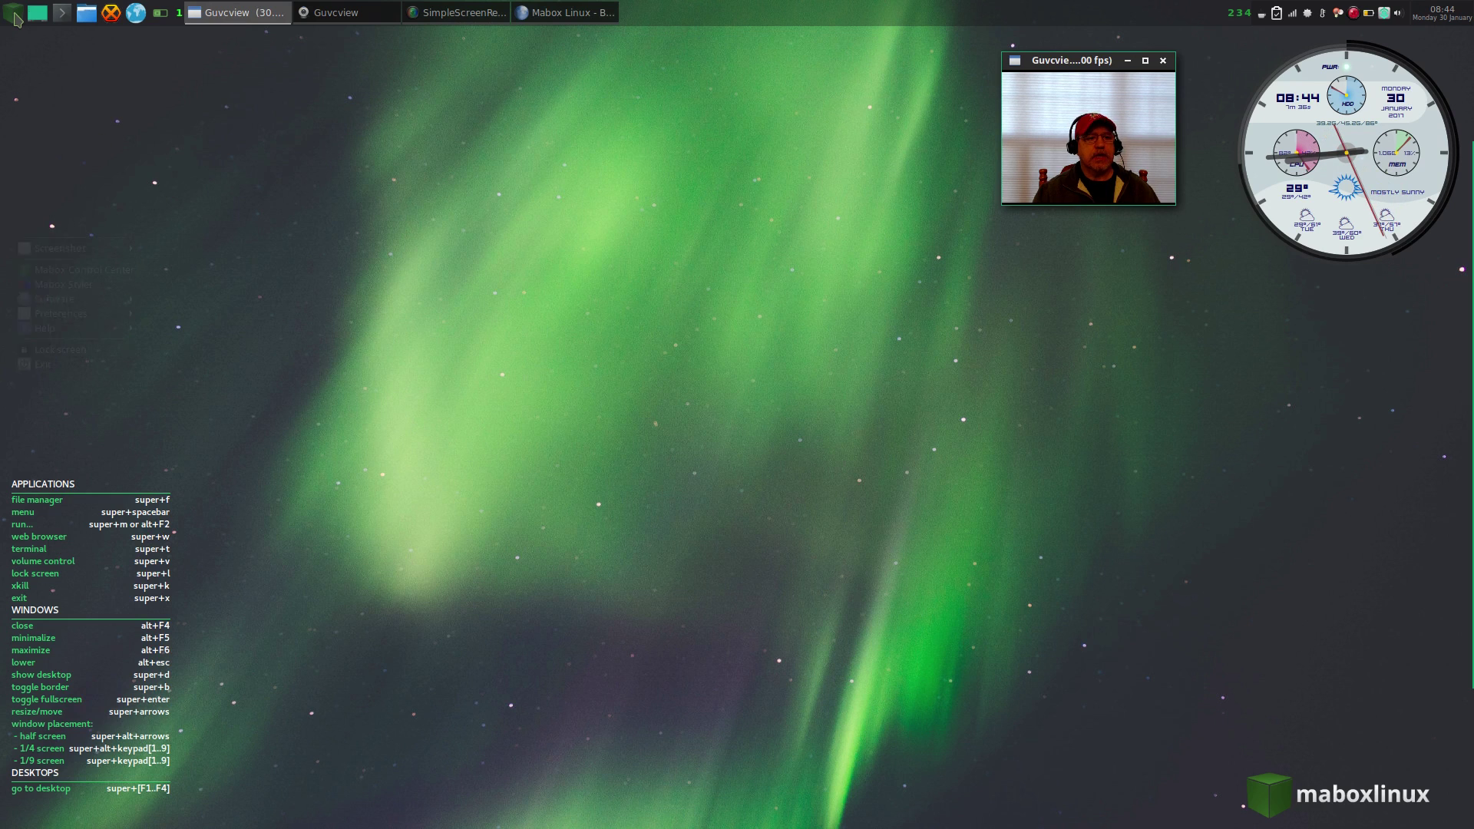
right_click(365, 502)
right_click(365, 502)
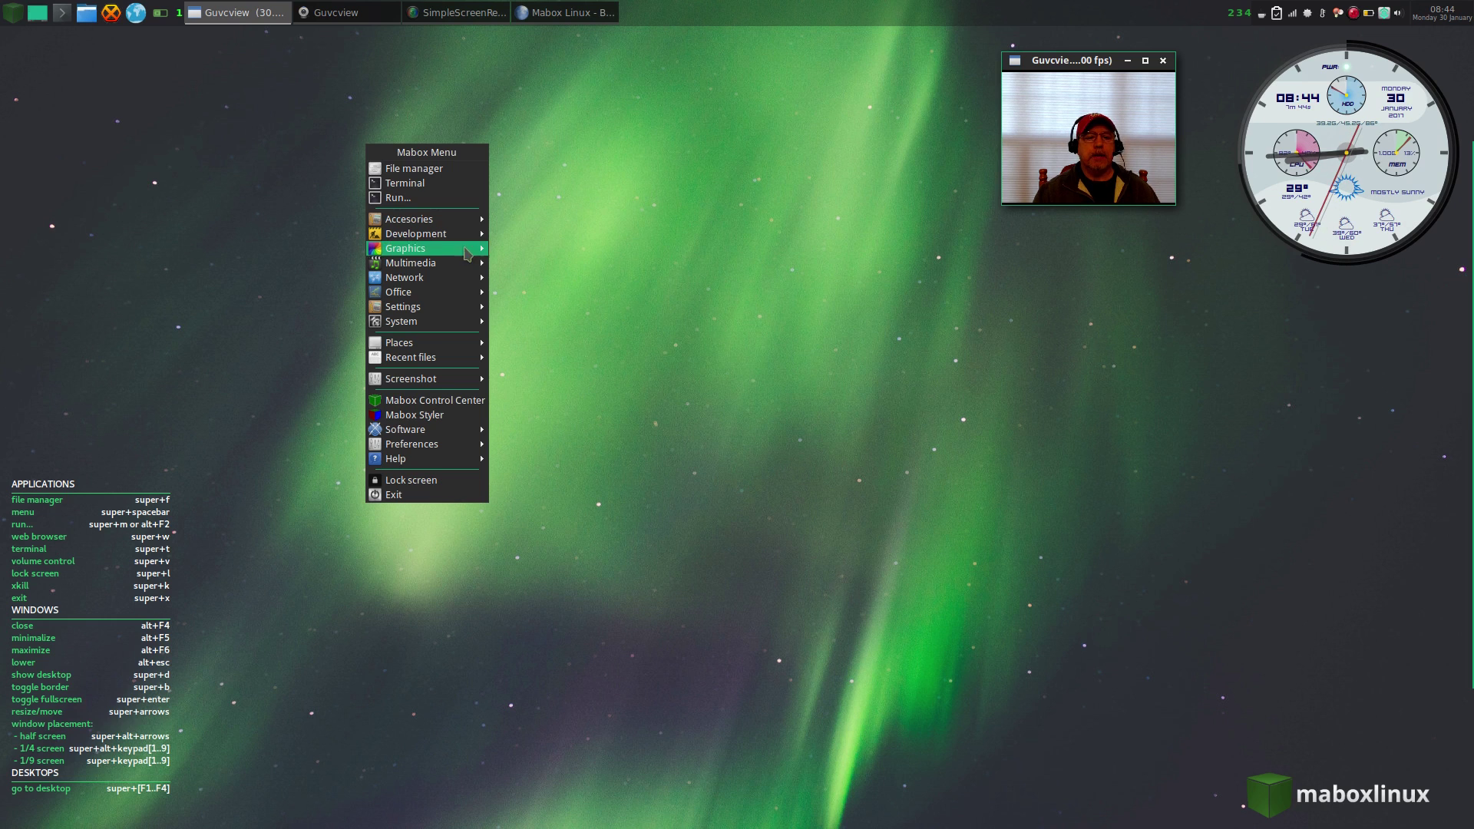
mouse_move(436, 224)
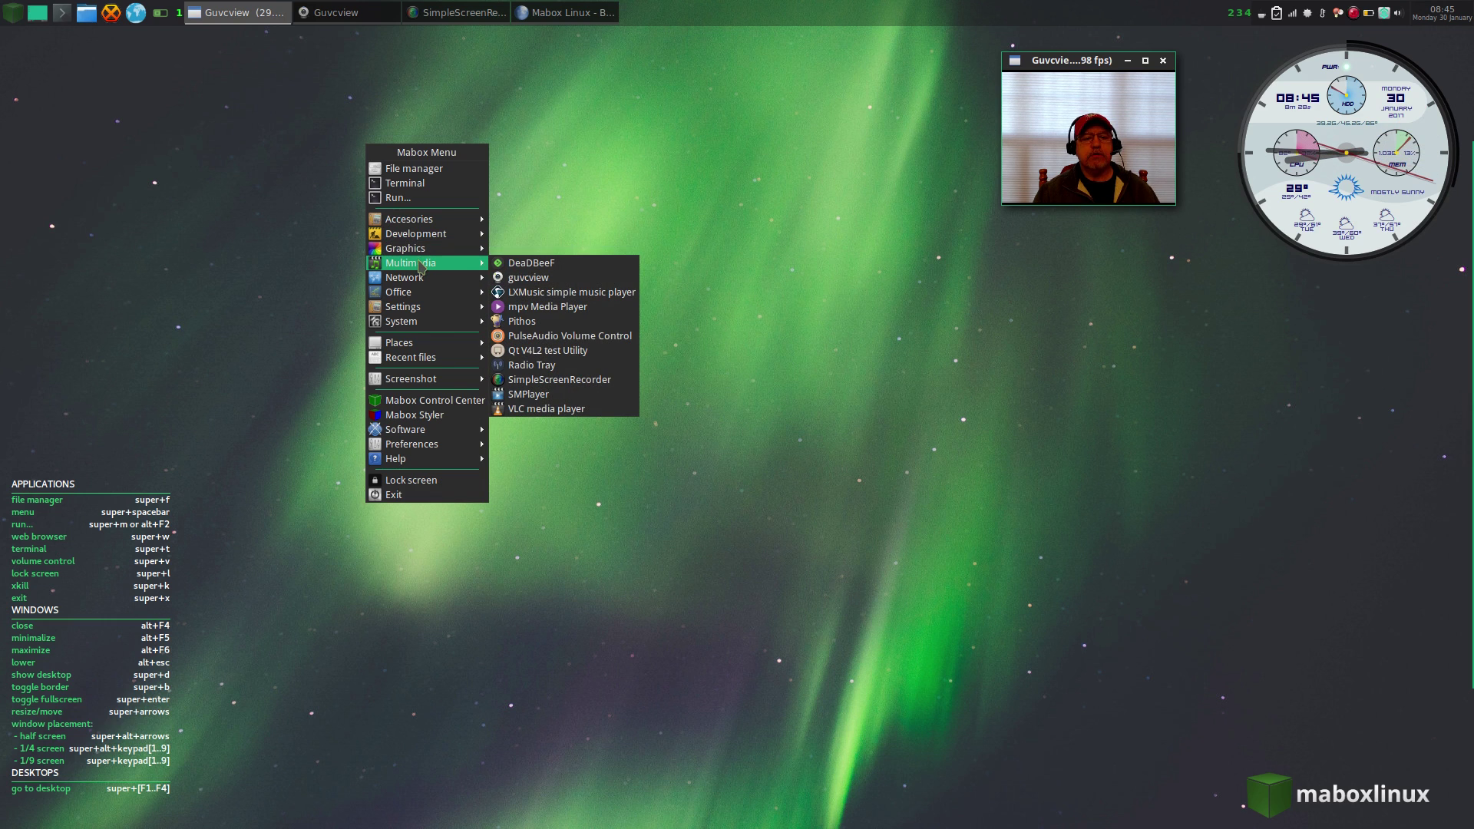
Launch MaboxLinux Control Center from the Mabox Menu's Settings submenu
mouse_move(417, 312)
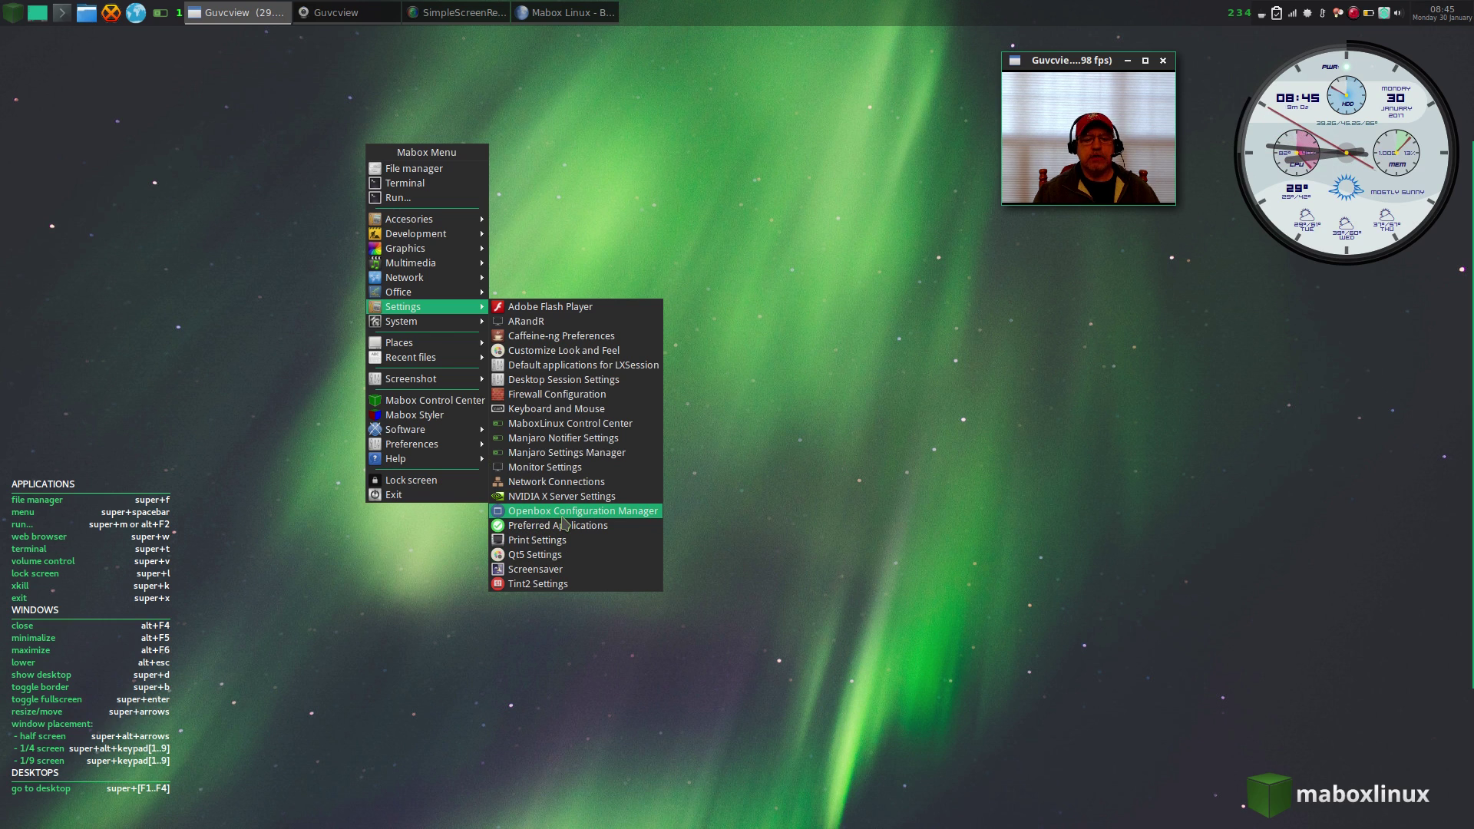
left_click(560, 425)
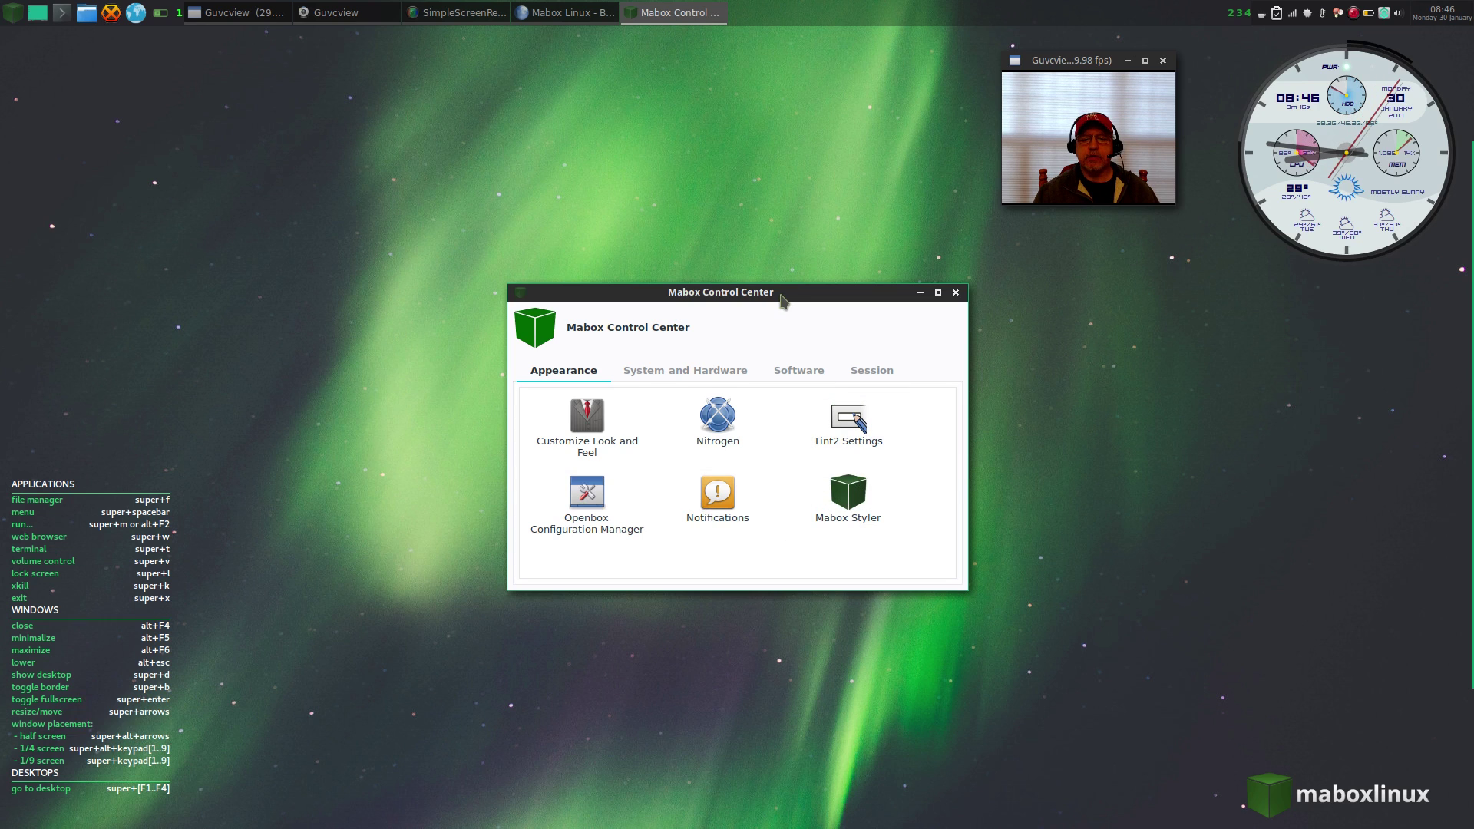
Move Control Center up-left, browse System and Hardware, Software, Session, then select Appearance's Mabox Styler
left_click_drag(783, 291, 658, 244)
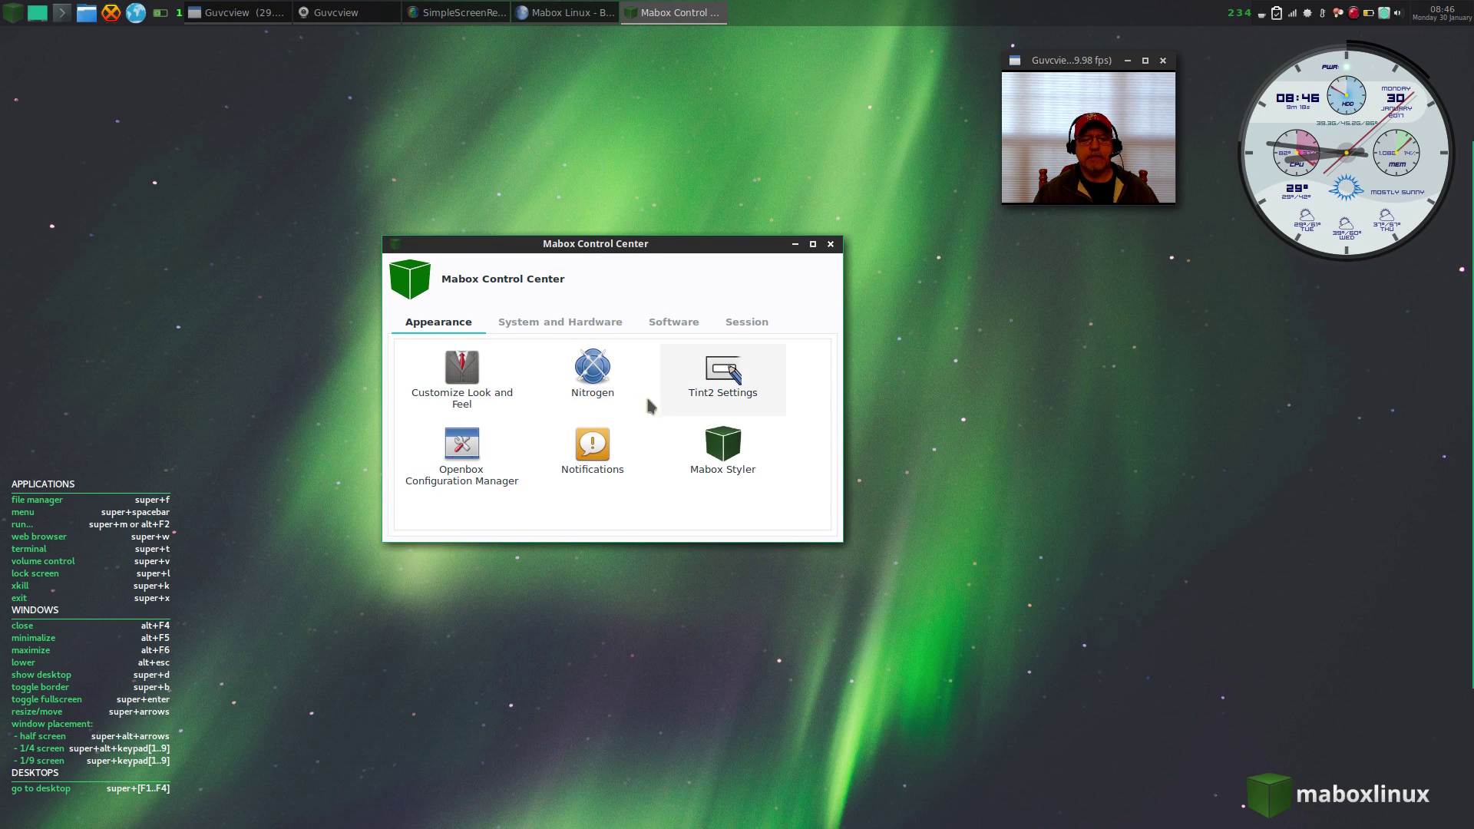
left_click(551, 326)
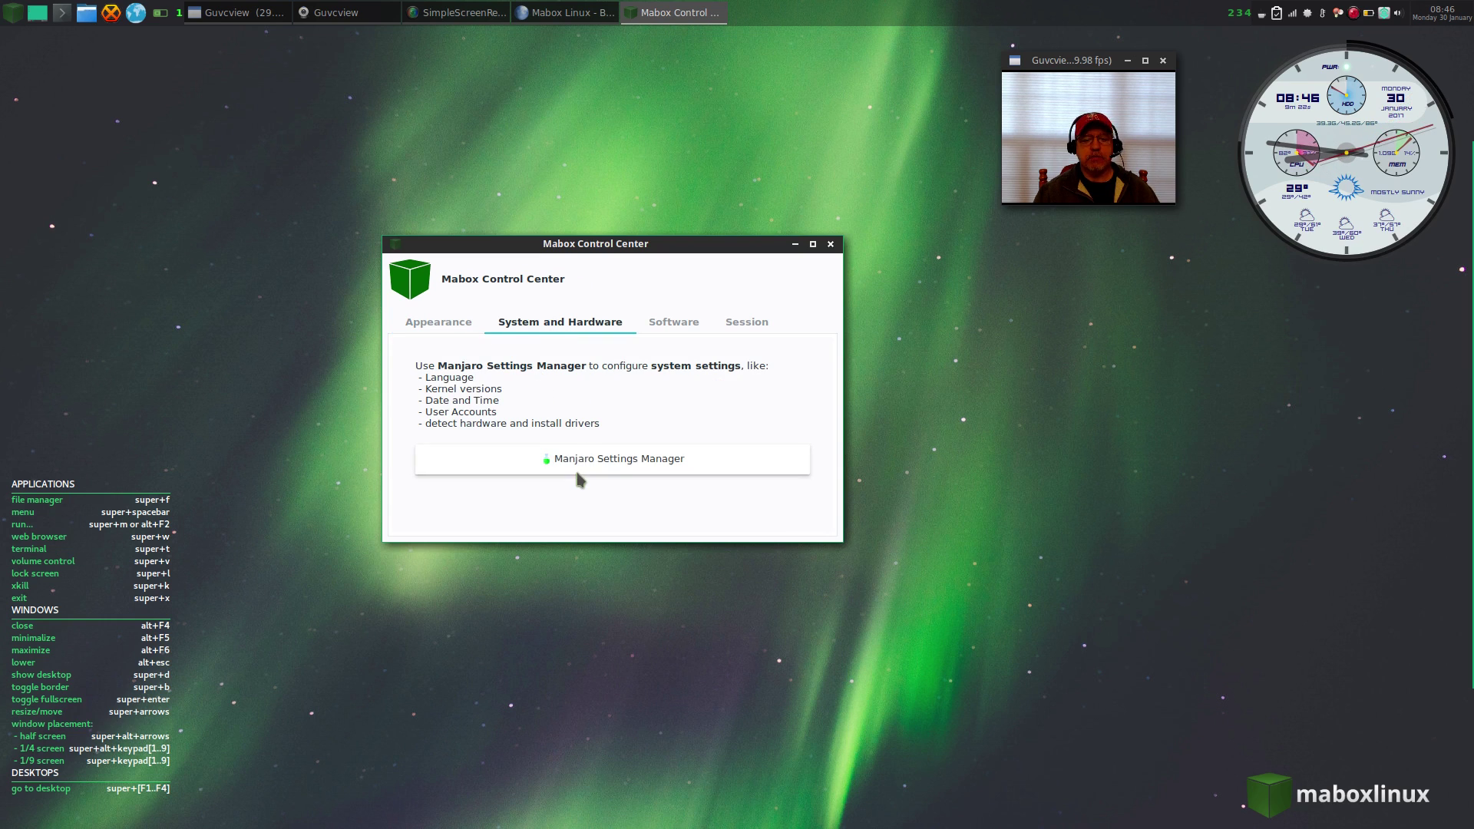
left_click(664, 327)
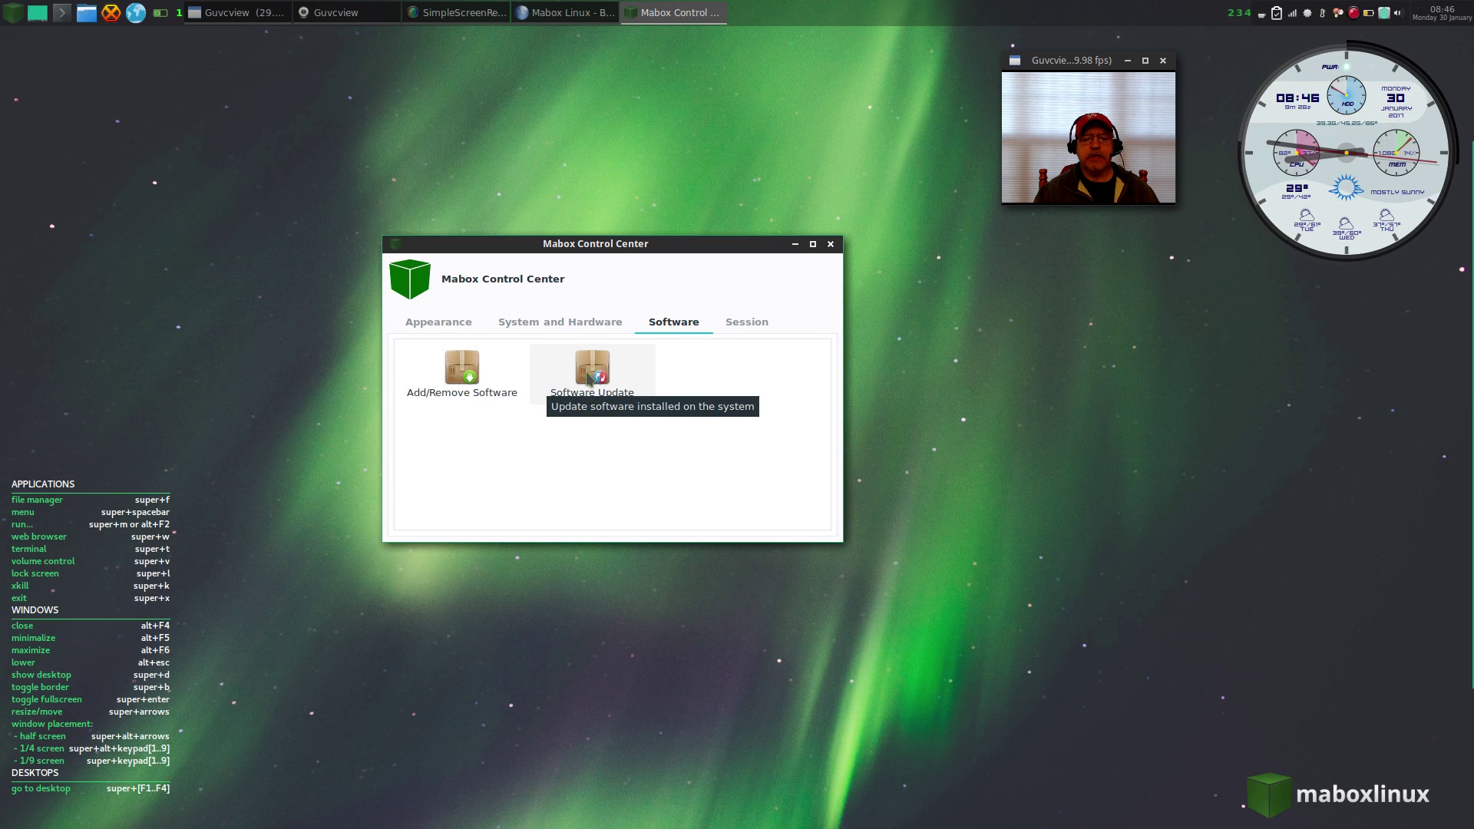
left_click(741, 330)
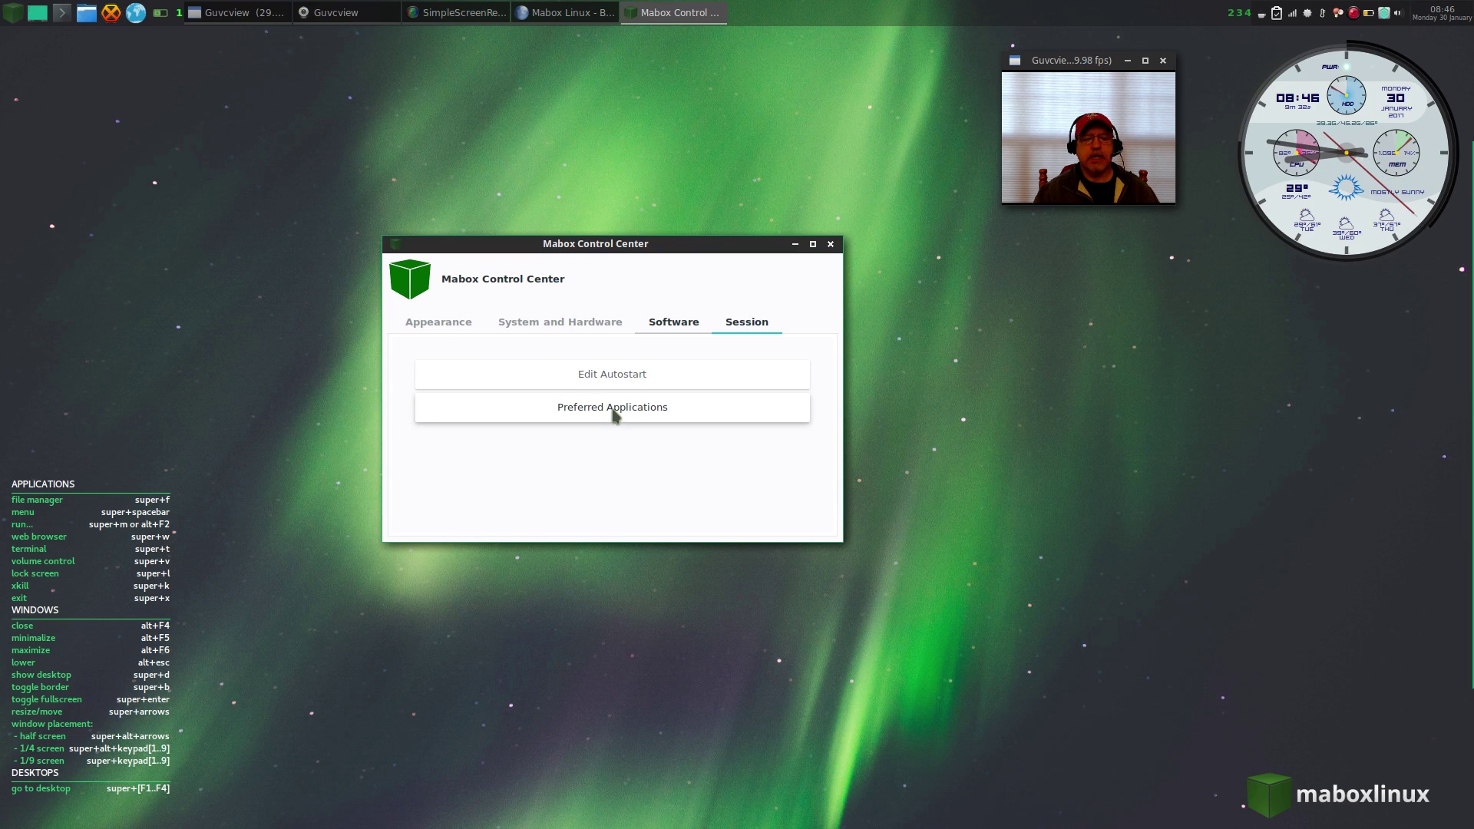
left_click(461, 322)
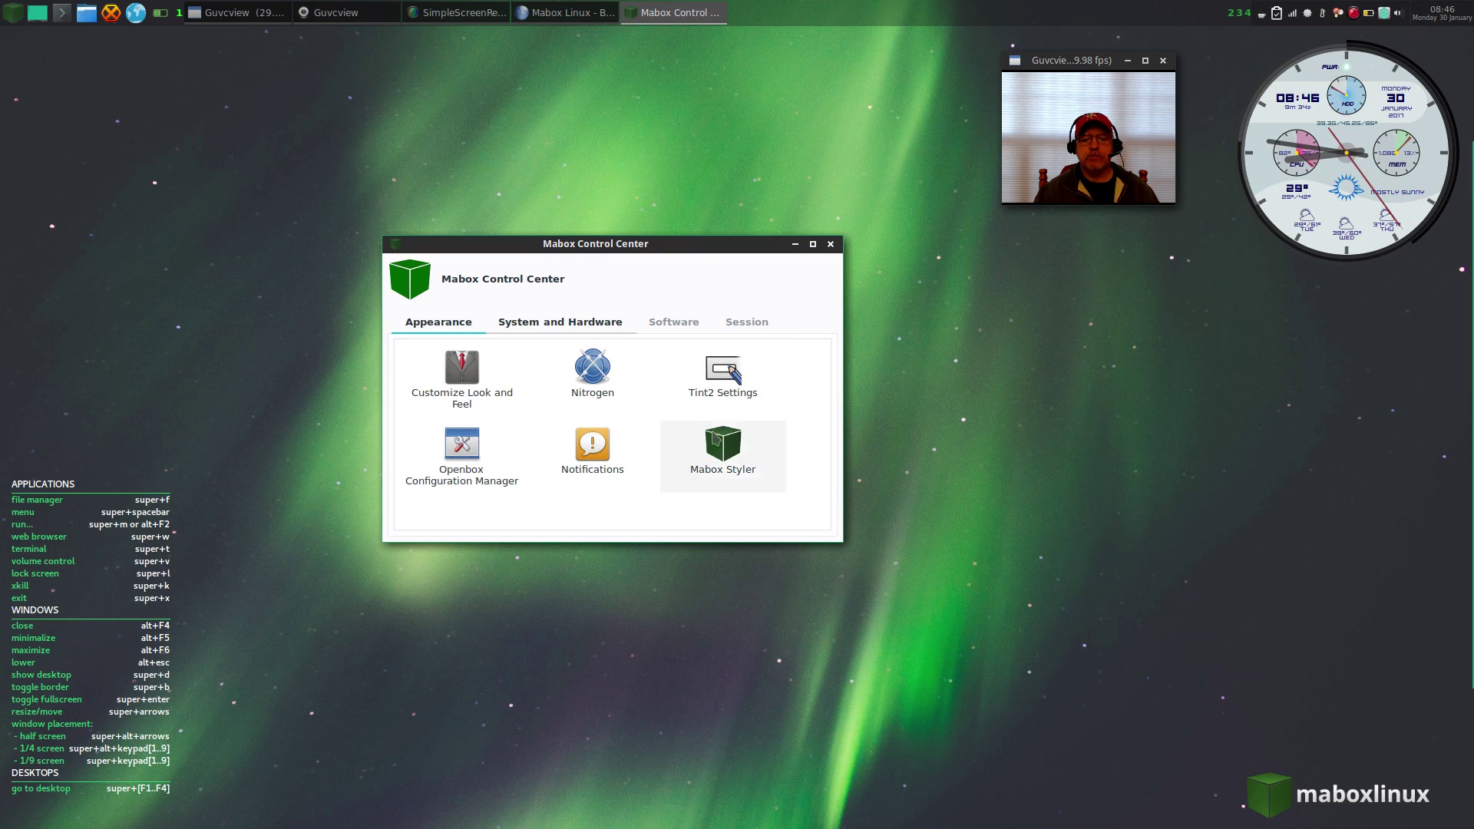
left_click(723, 442)
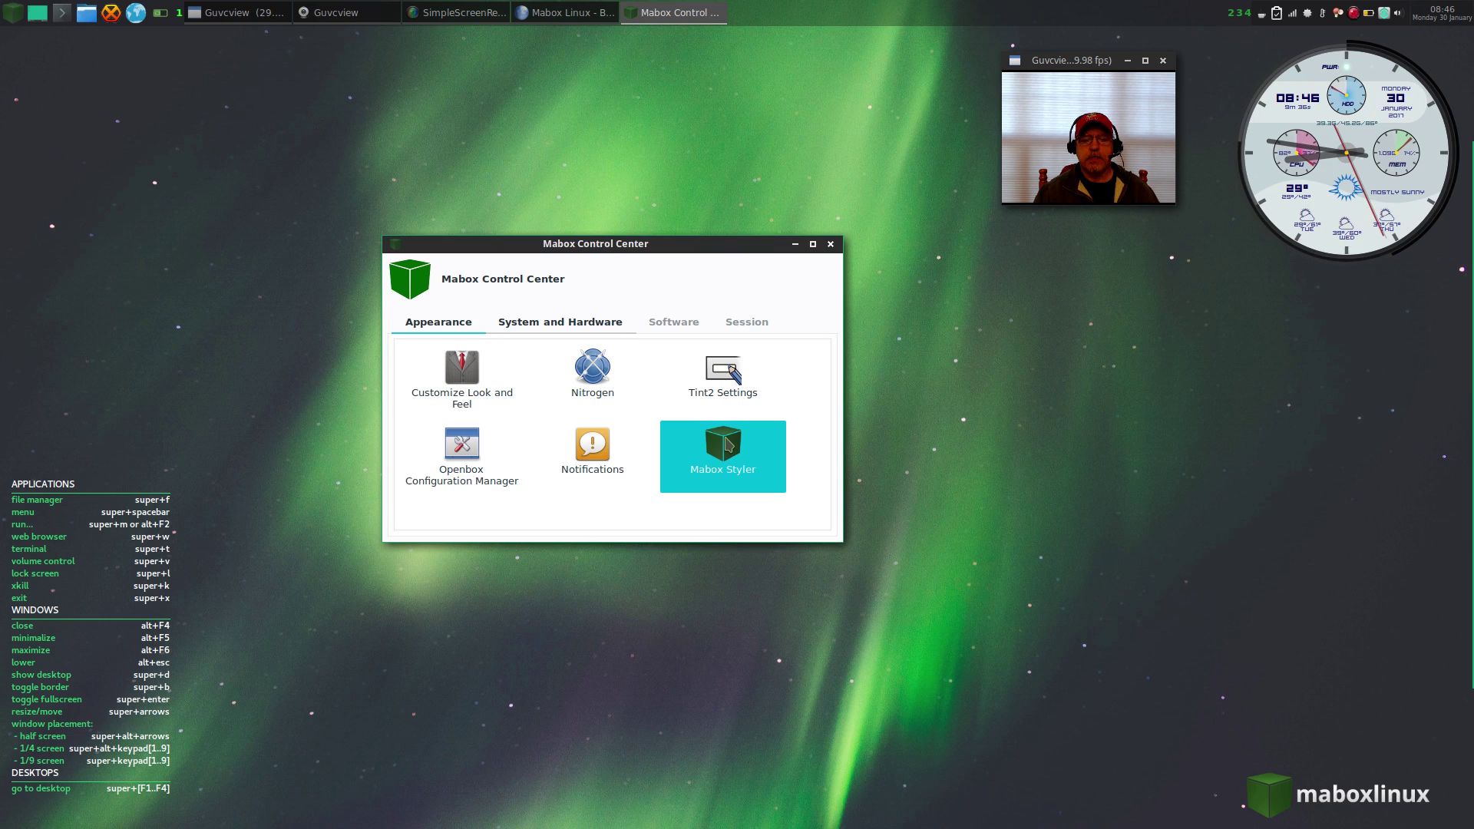
Launch Mabox Styler, stack it below Control Center, and show its Tint2 panel options
double_click(726, 440)
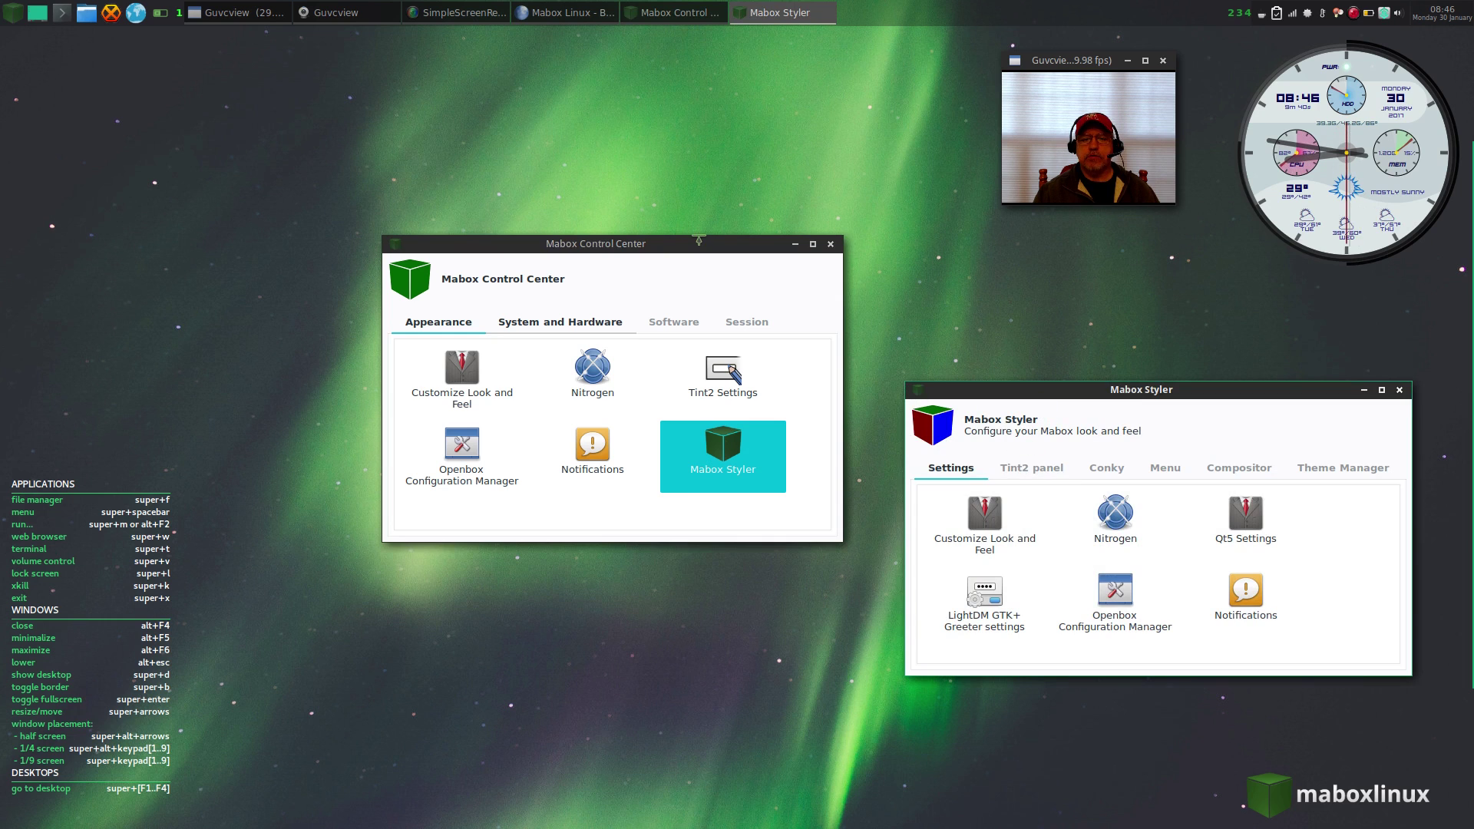
left_click_drag(699, 241, 636, 62)
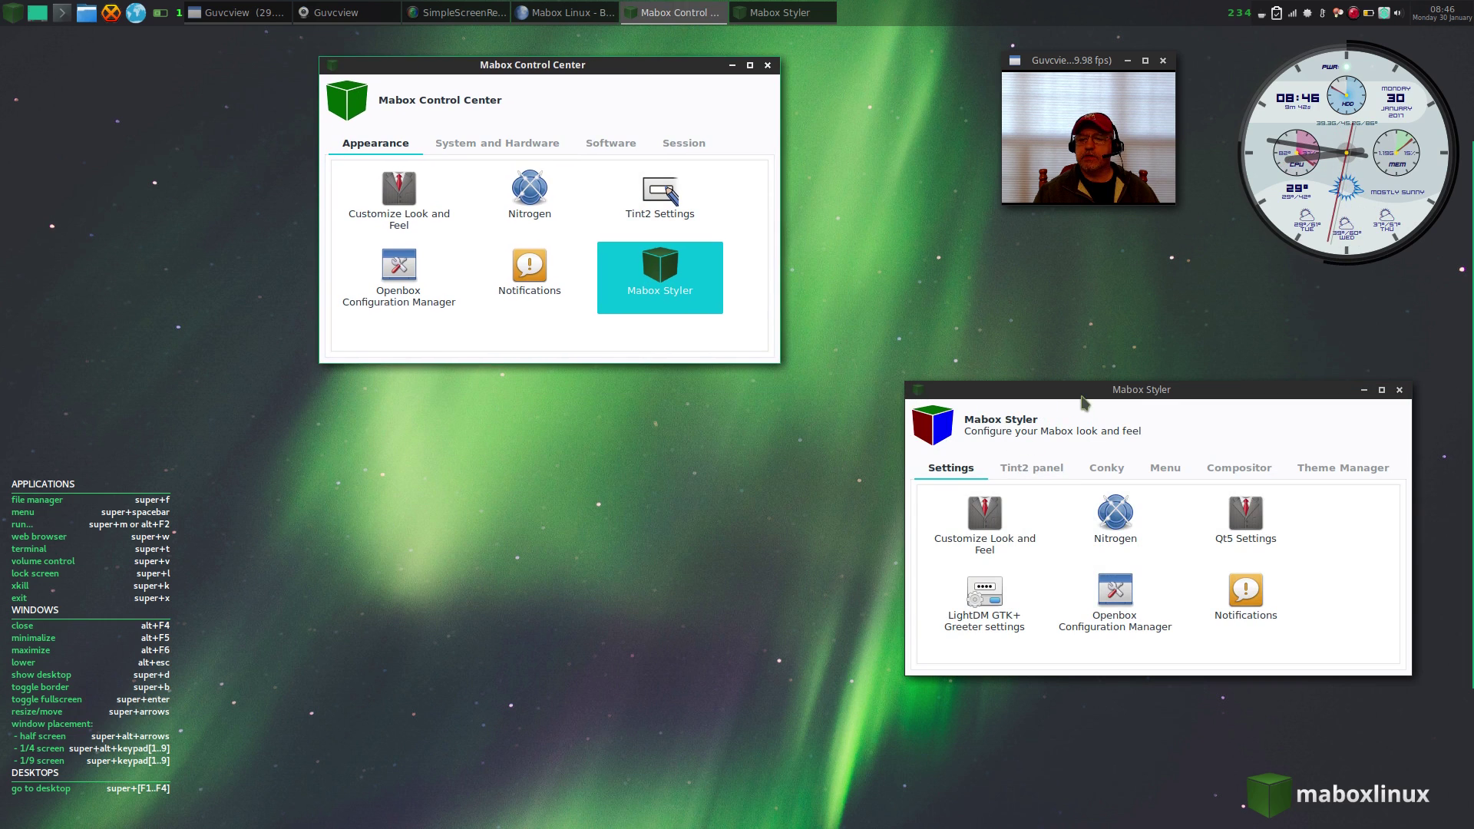
left_click_drag(1084, 402, 516, 402)
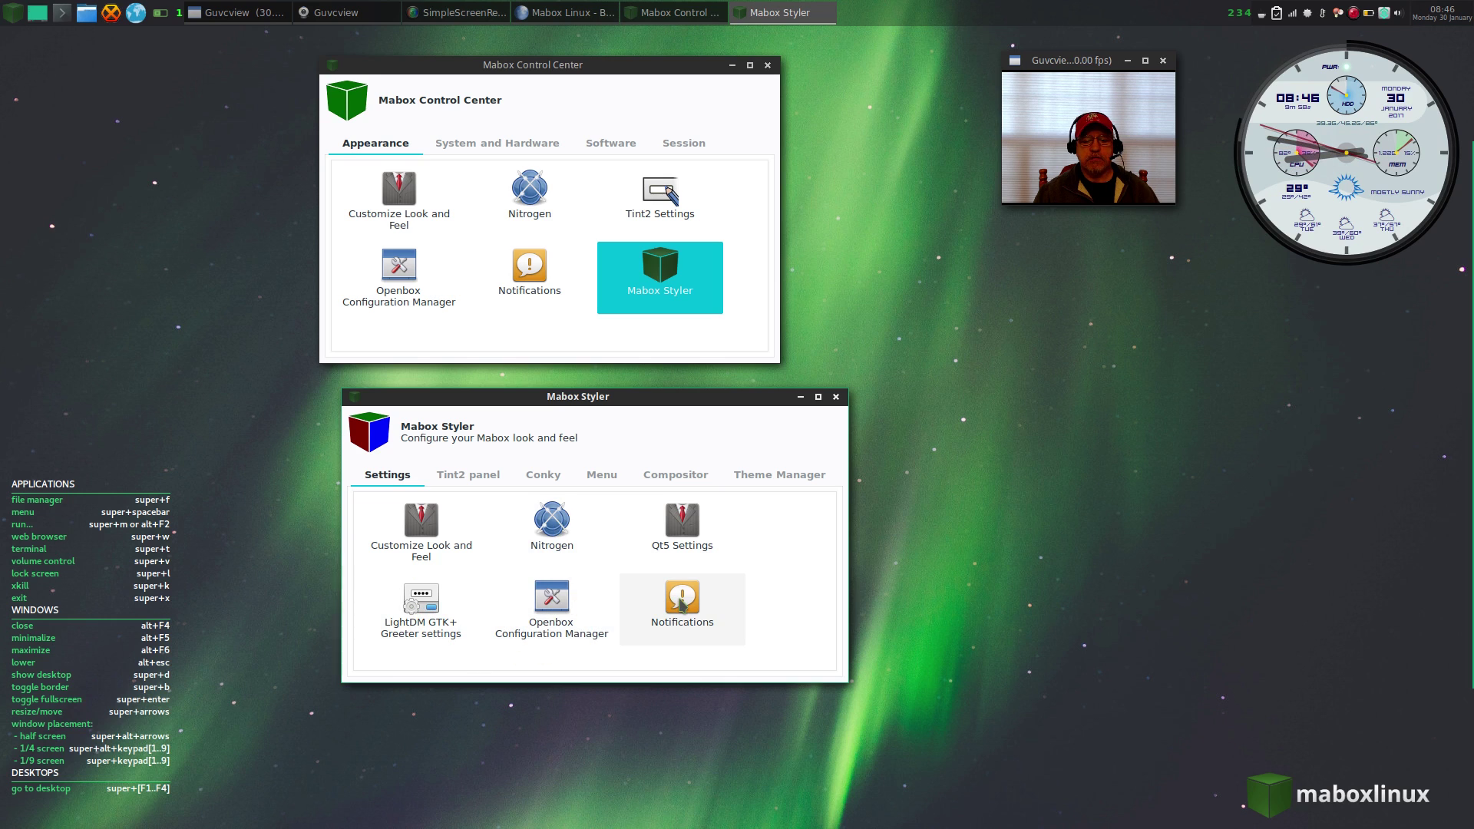
left_click(478, 478)
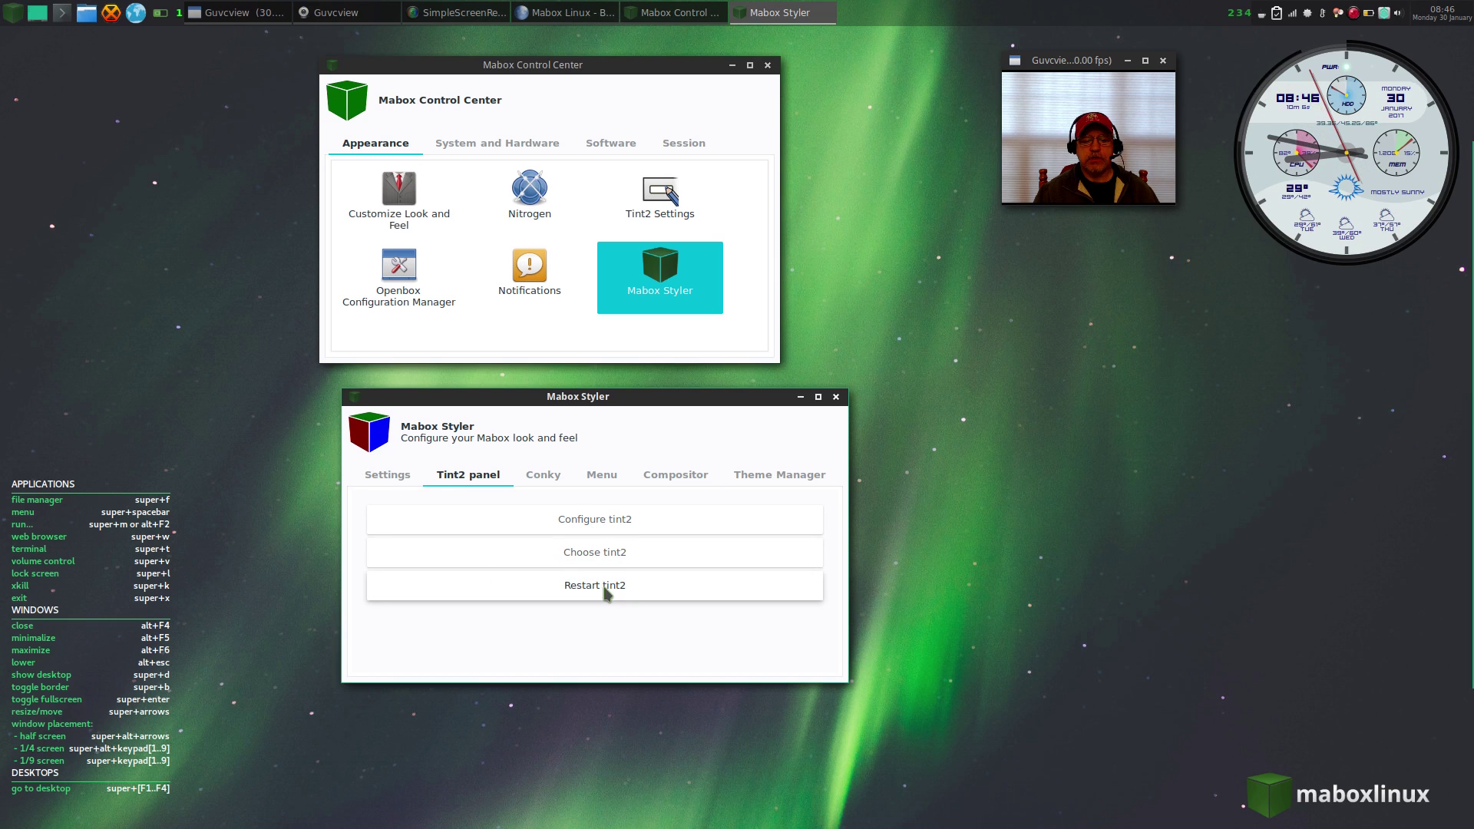
left_click(590, 522)
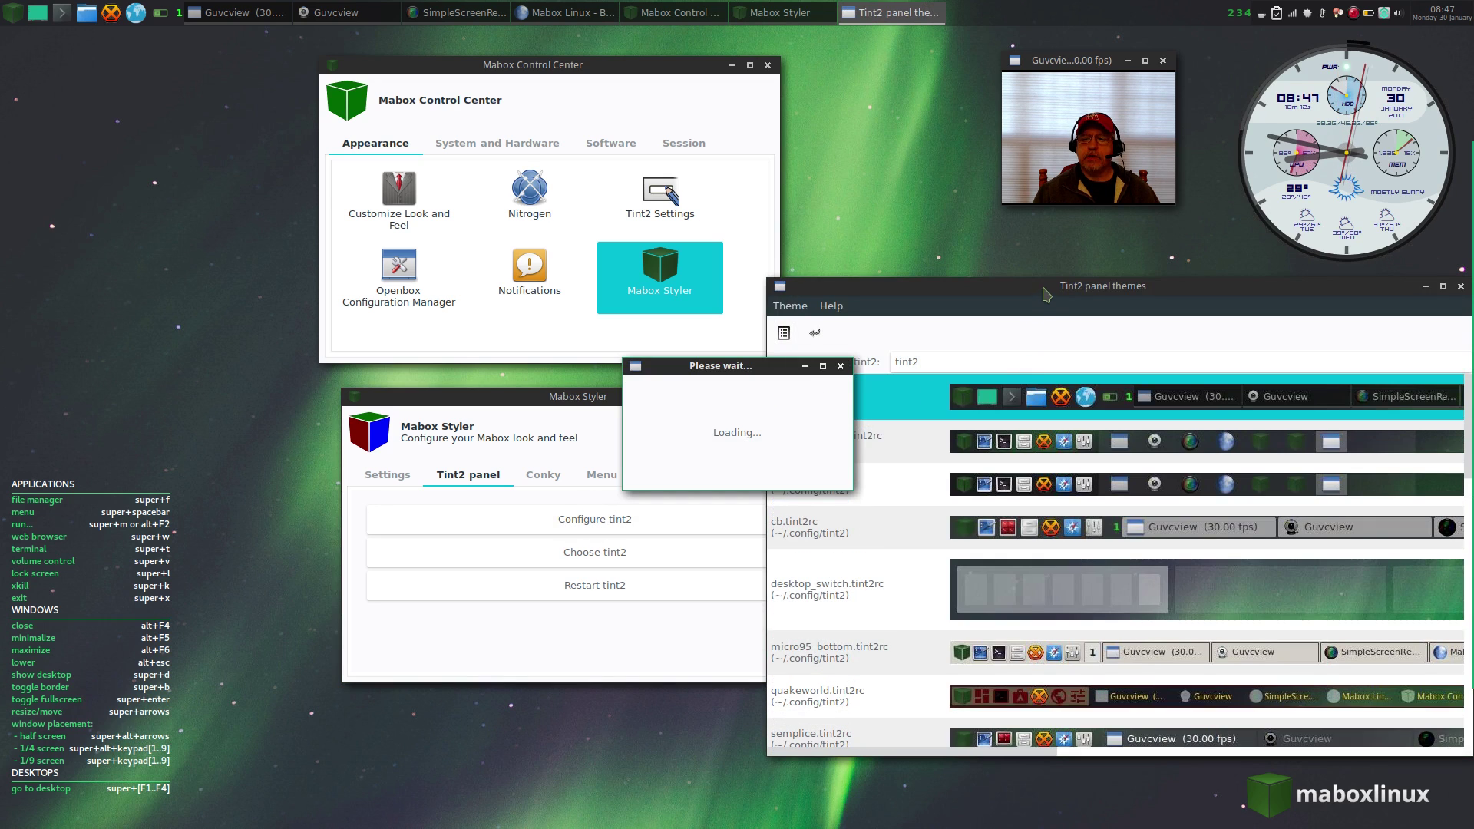
left_click_drag(1044, 294, 829, 274)
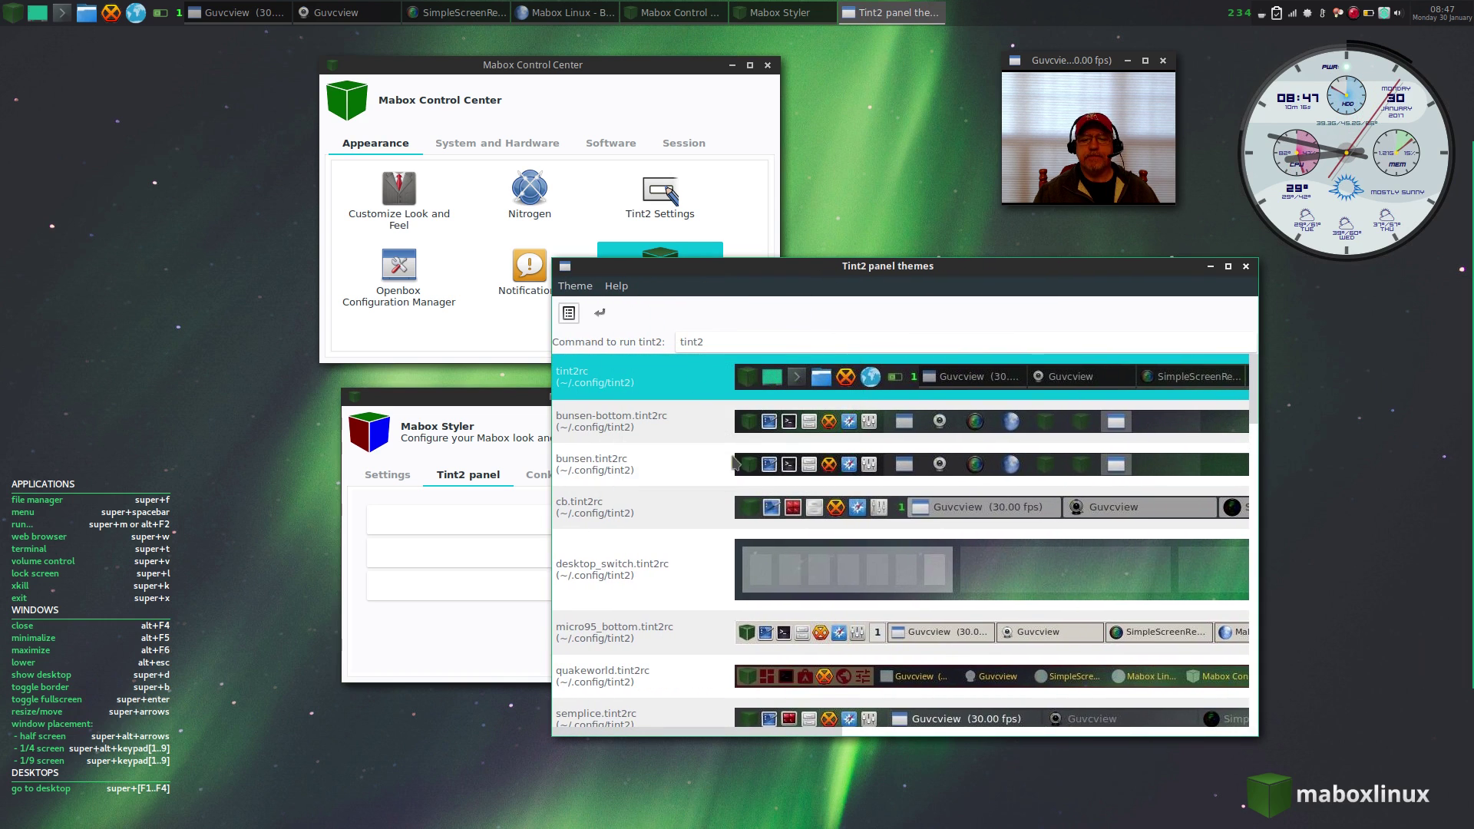
scroll(764, 626, "down", 10)
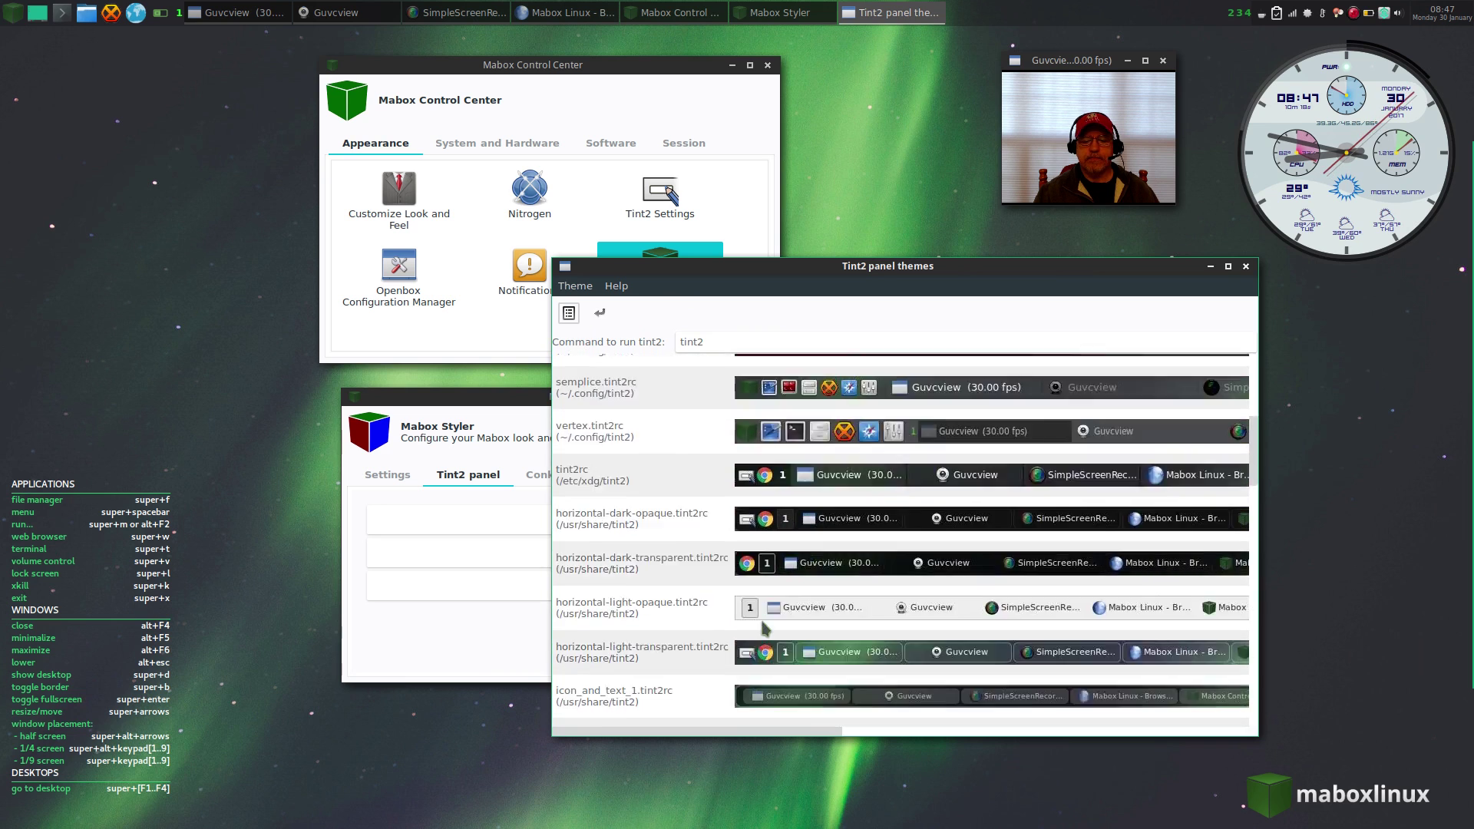
scroll(763, 629, "down", 6)
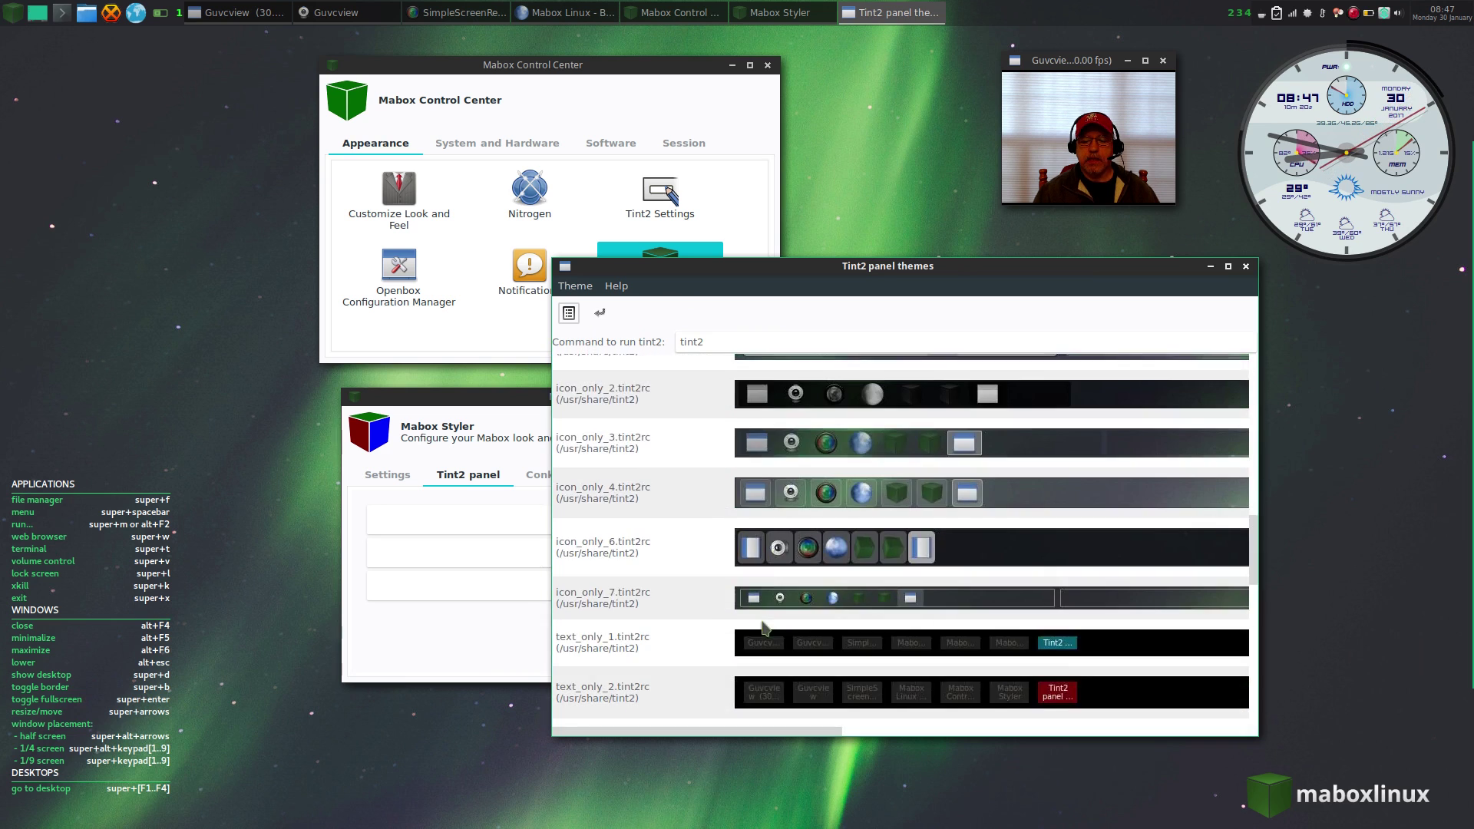
scroll(764, 628, "up", 15)
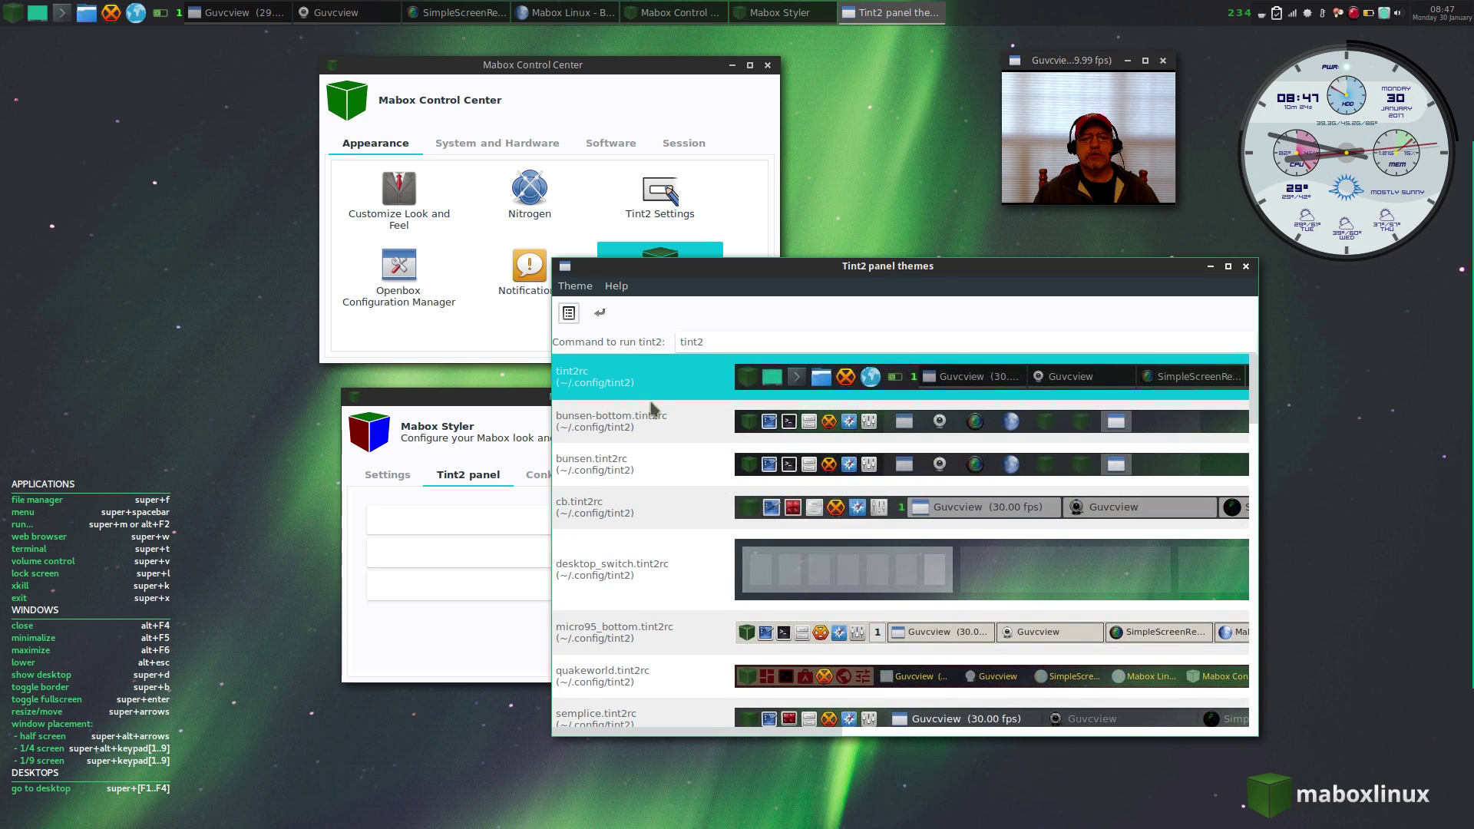
Edit the tint2rc theme and view its Launcher: Mabox Menu, Terminal Emulator, File Manager, Web Browser
left_click(570, 315)
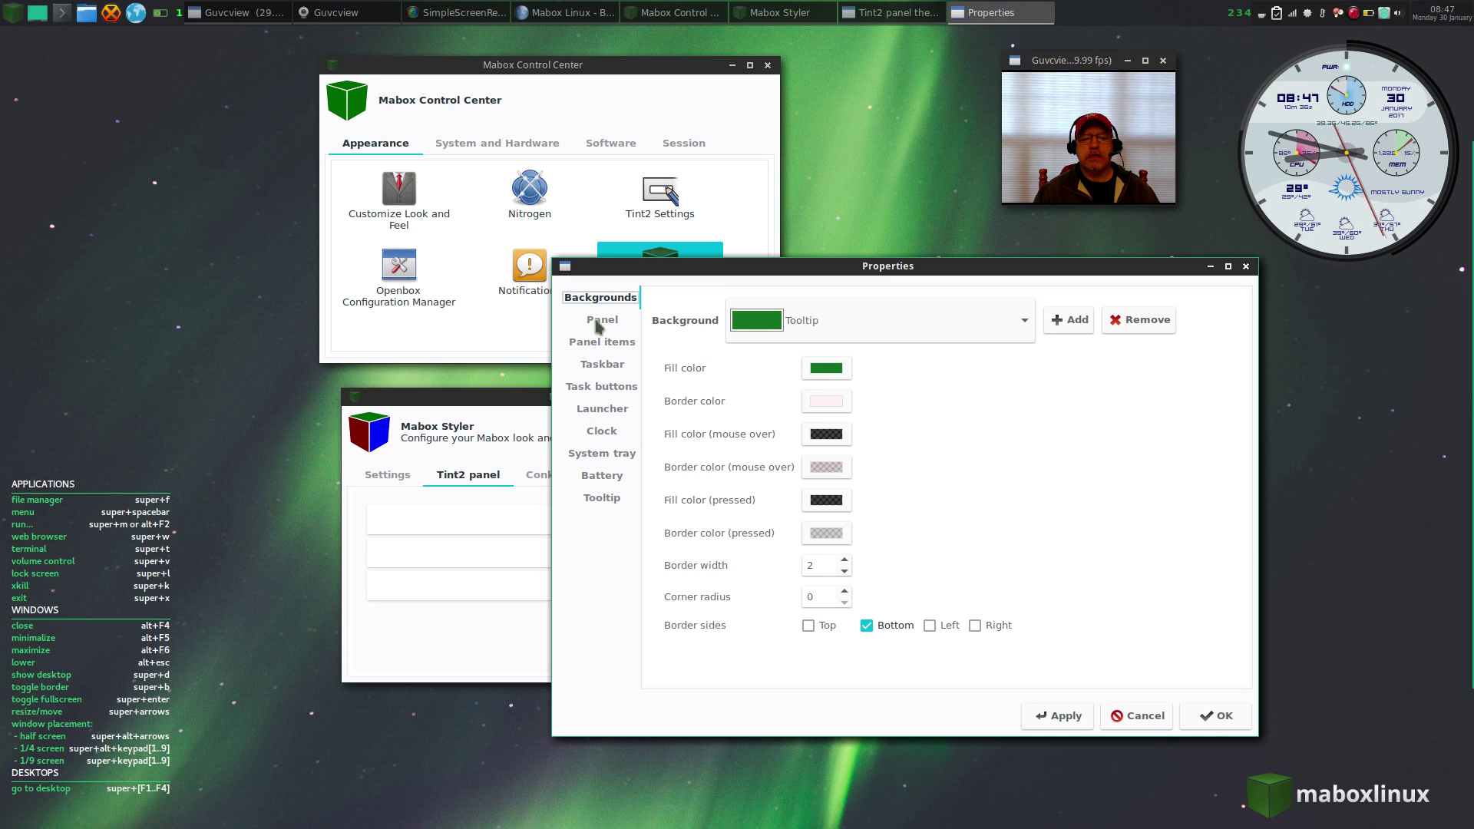
left_click(601, 417)
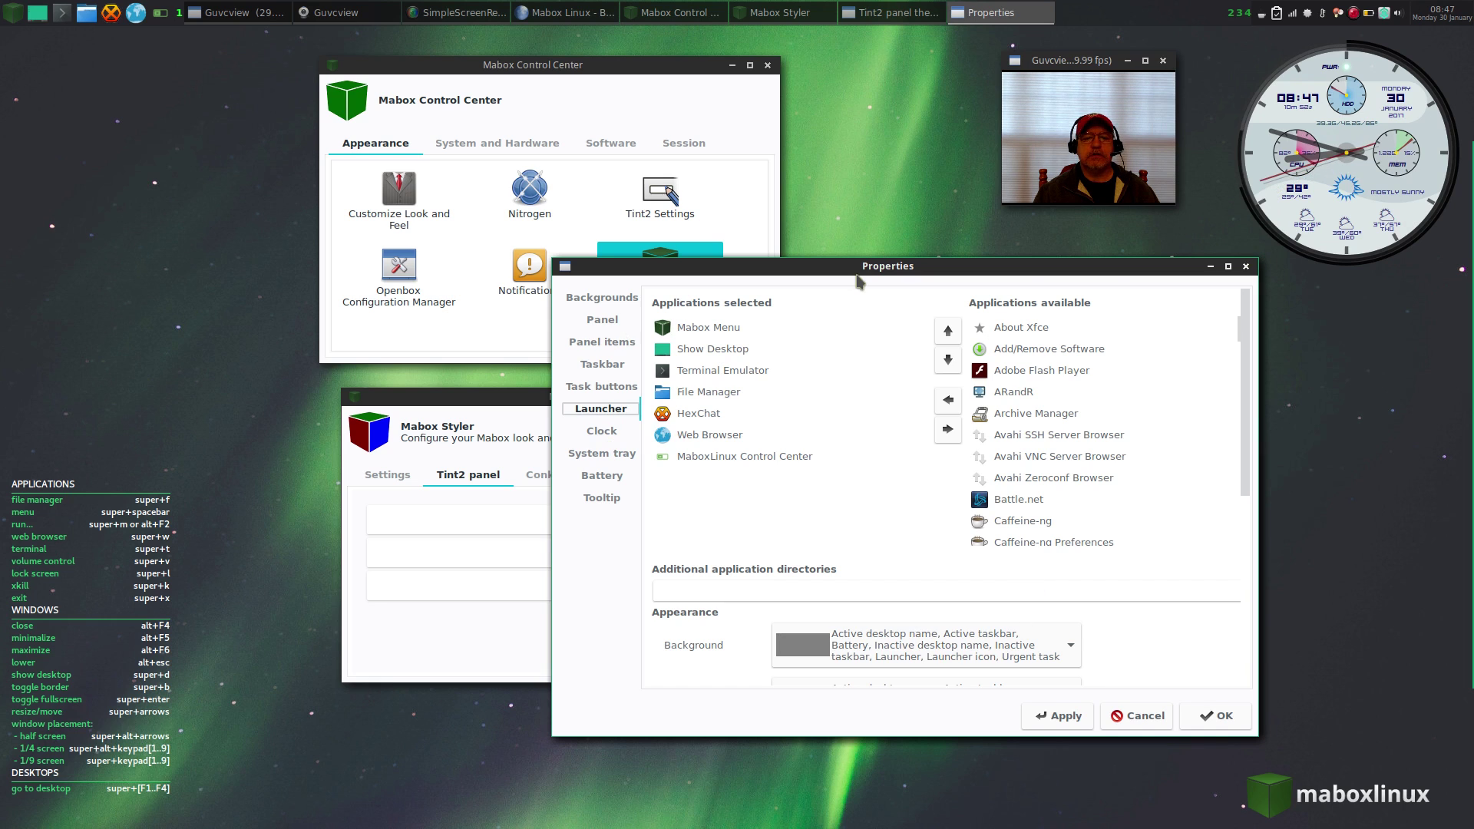
Close the tint2 editor and theme list, view Styler's Conky, Menu, Compositor, Theme Manager tabs, then close Styler
left_click(1244, 267)
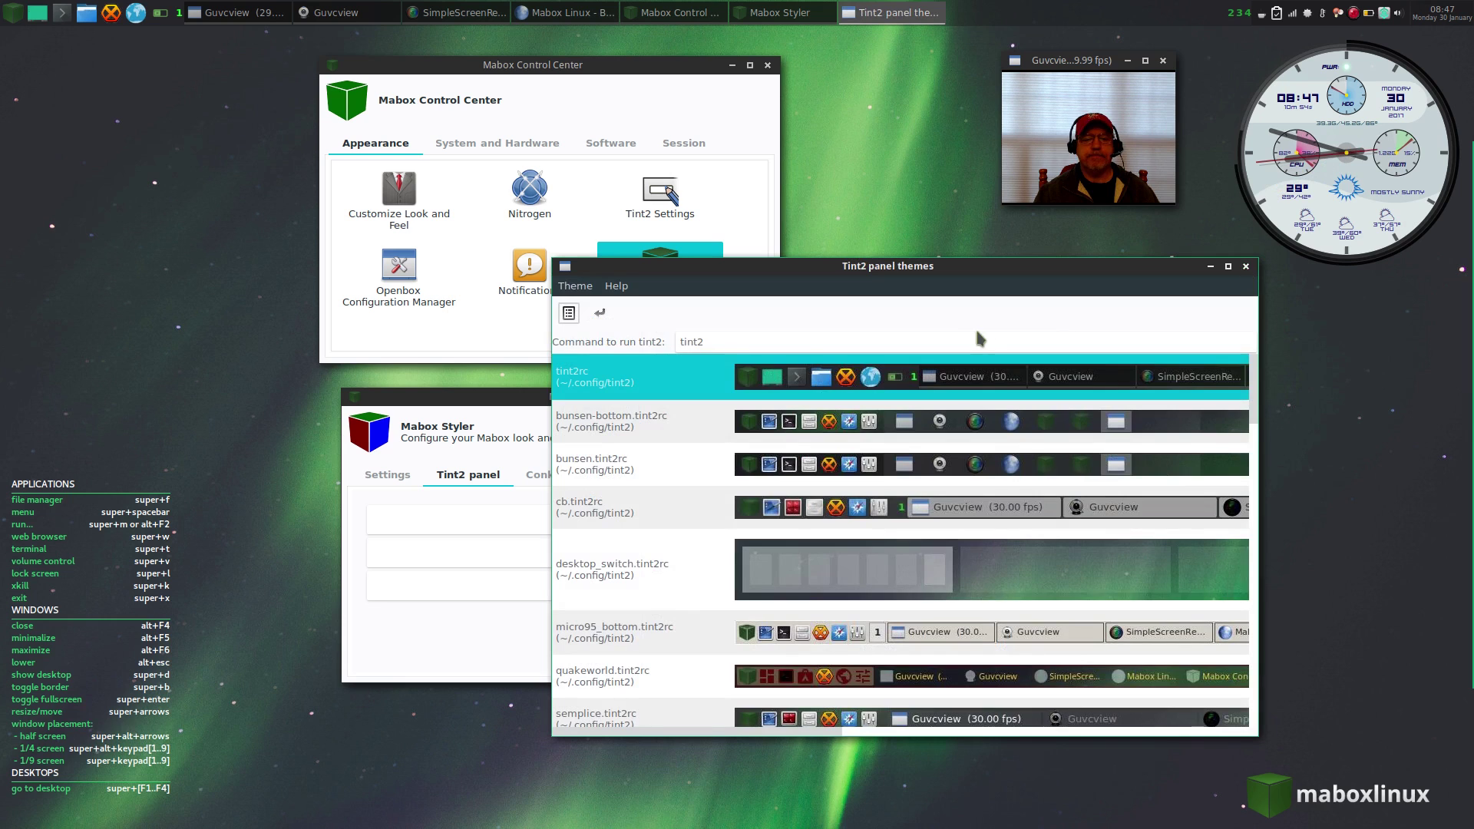
left_click(1245, 266)
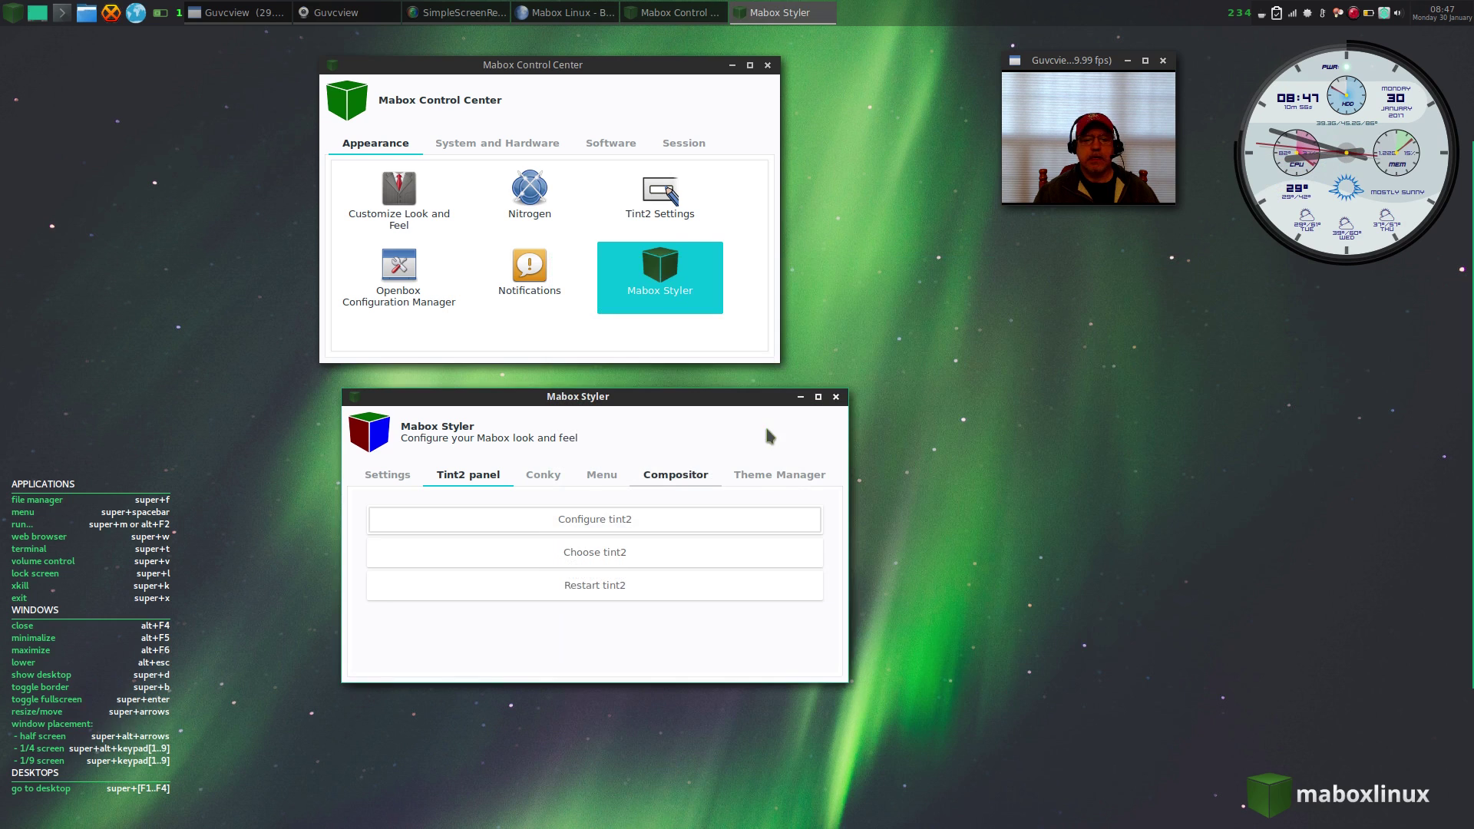
left_click(543, 476)
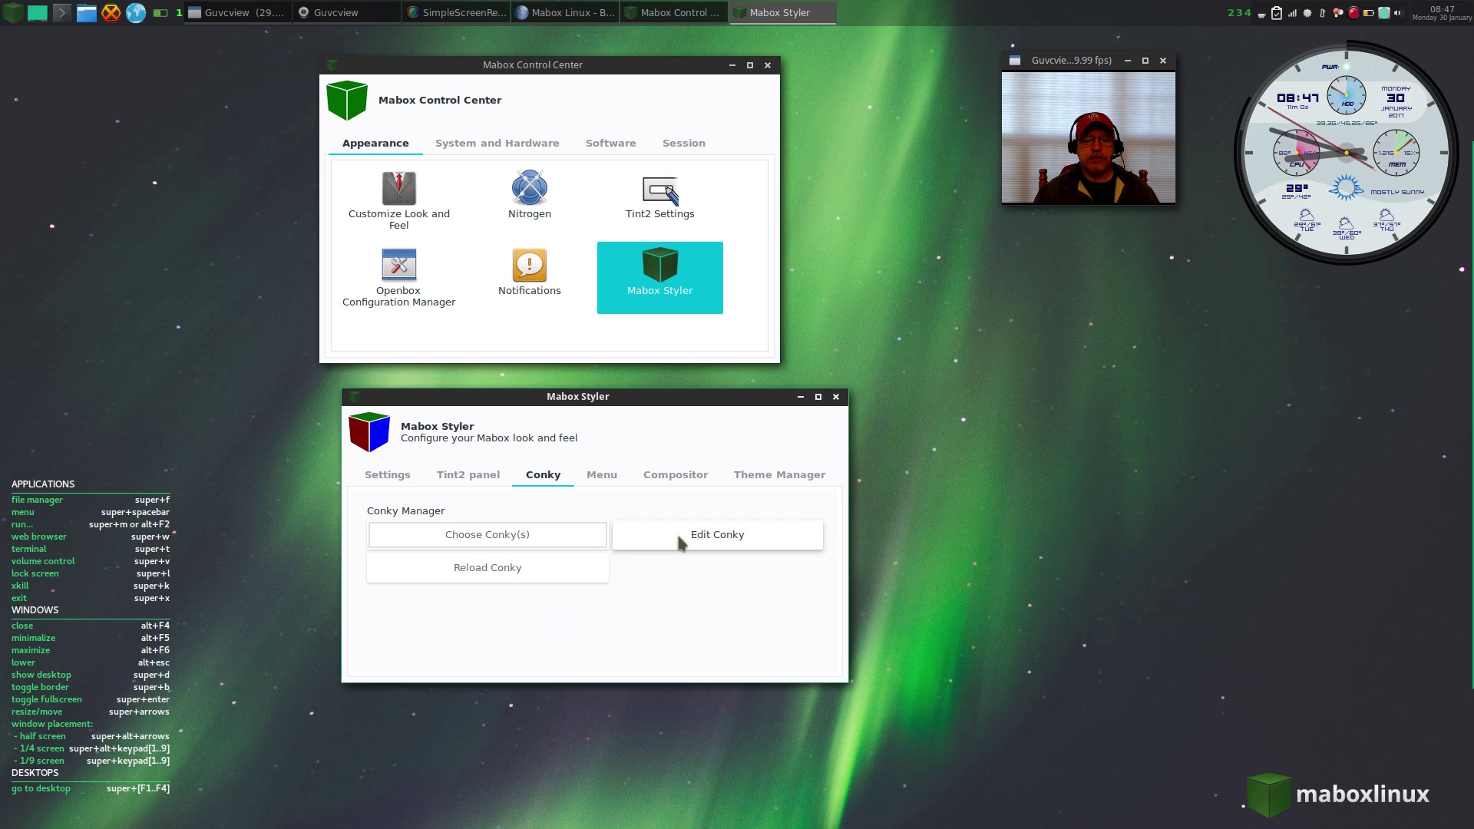
left_click(602, 476)
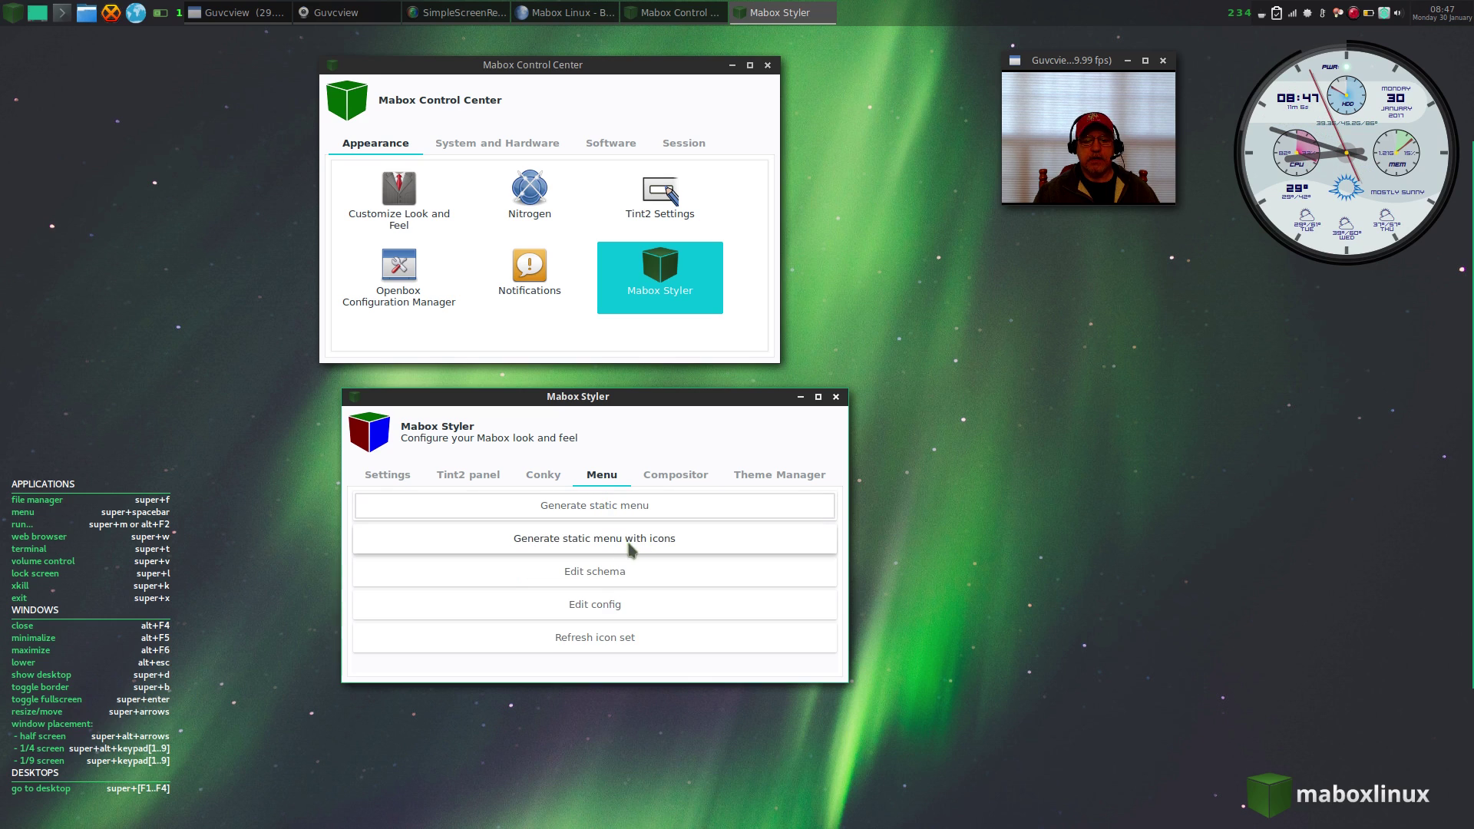
left_click(676, 475)
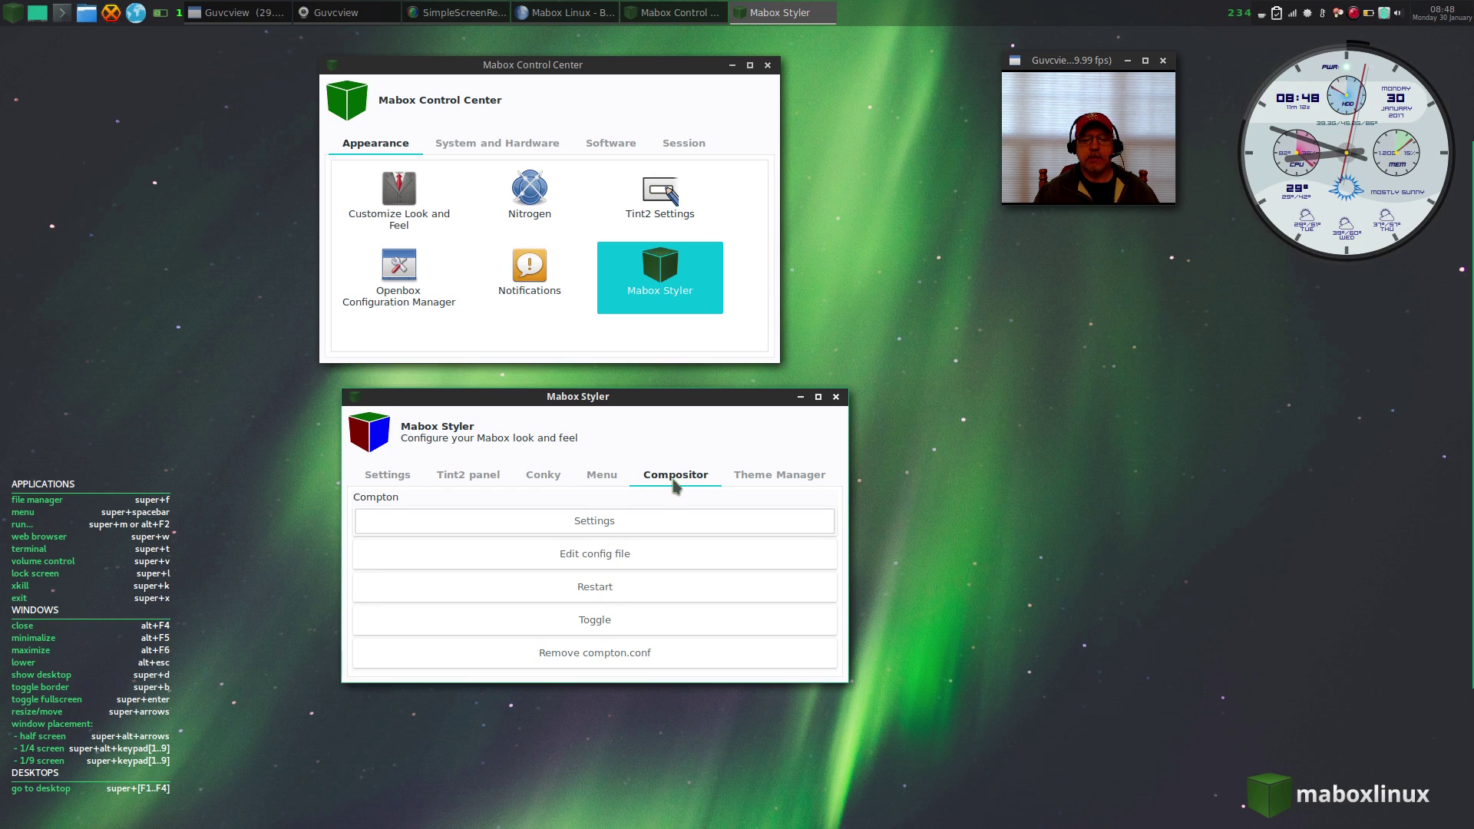
left_click(780, 480)
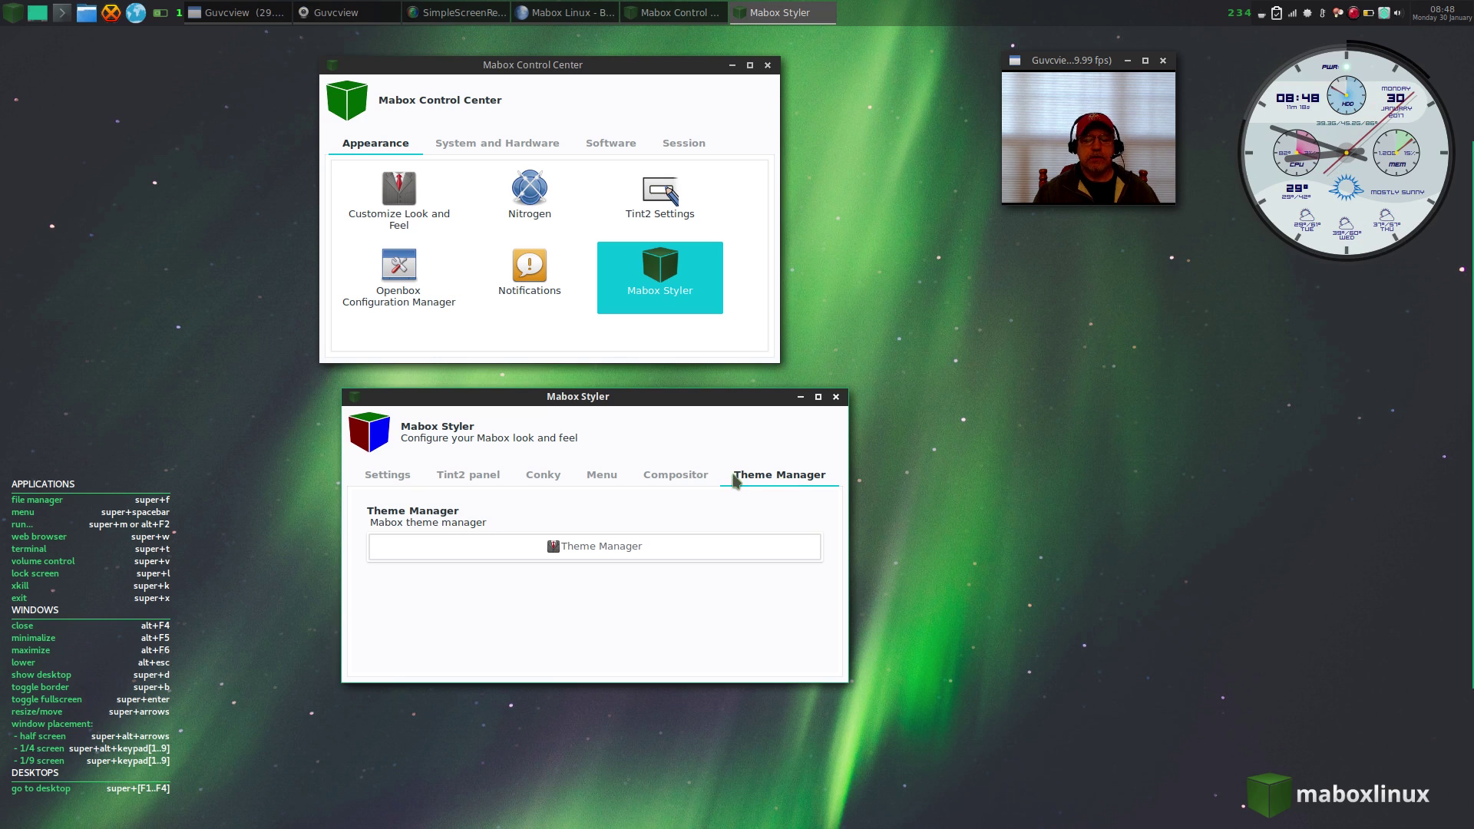
left_click(836, 397)
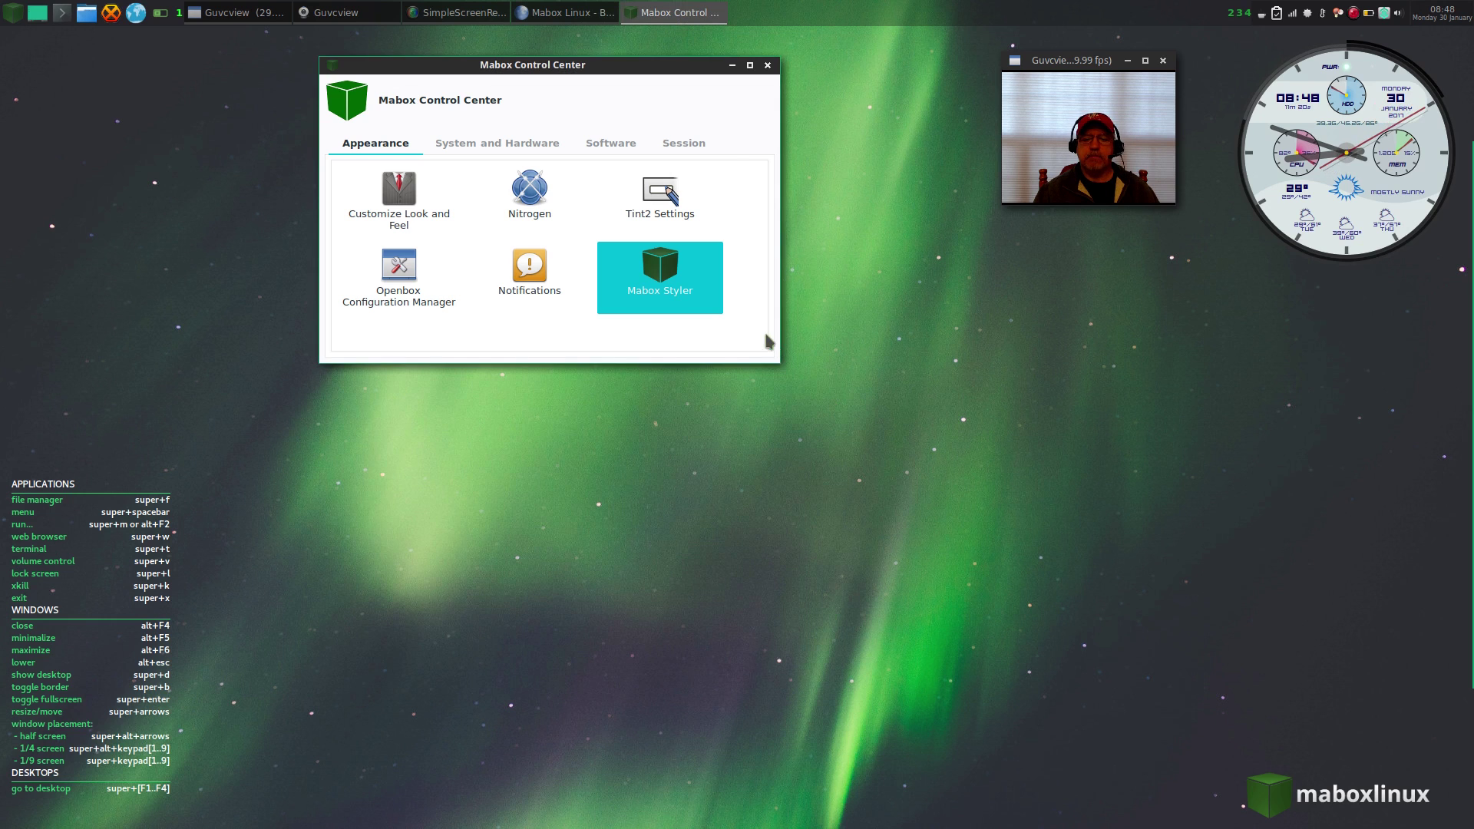
Close Control Center, then browse the Mabox menu's Places, Software, Preferences and Help submenus
left_click(766, 67)
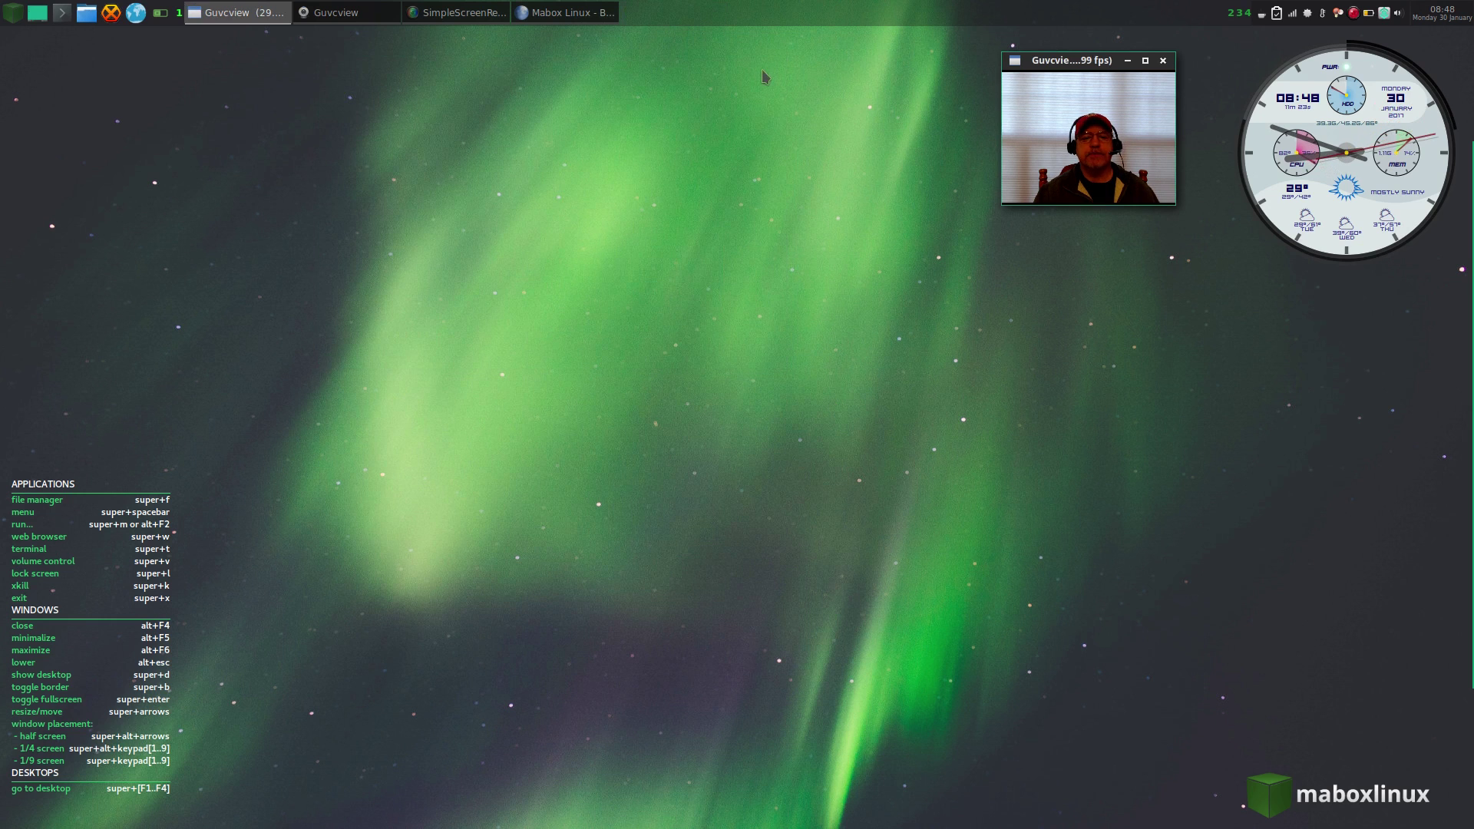
left_click(14, 14)
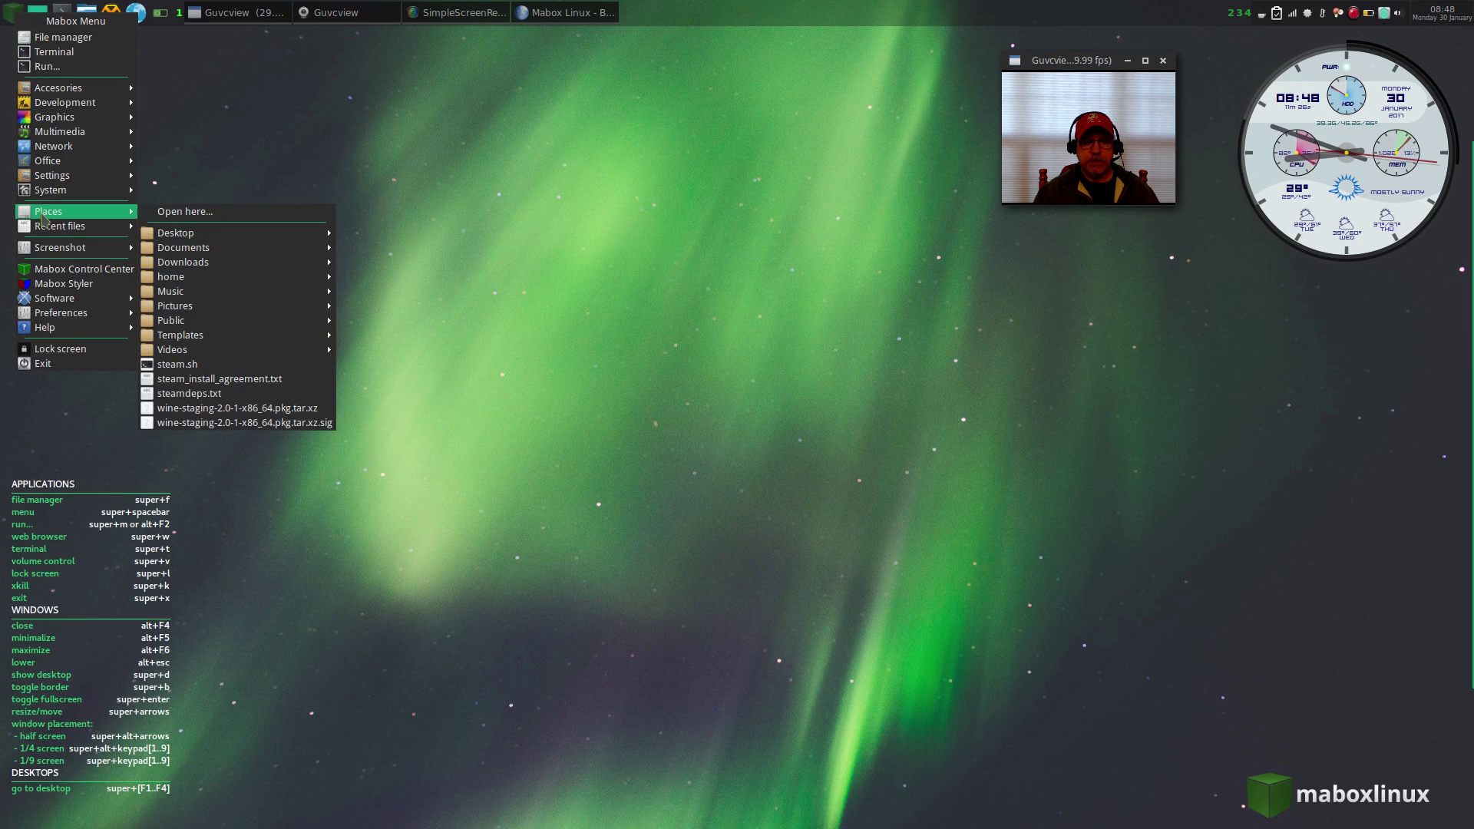
mouse_move(73, 181)
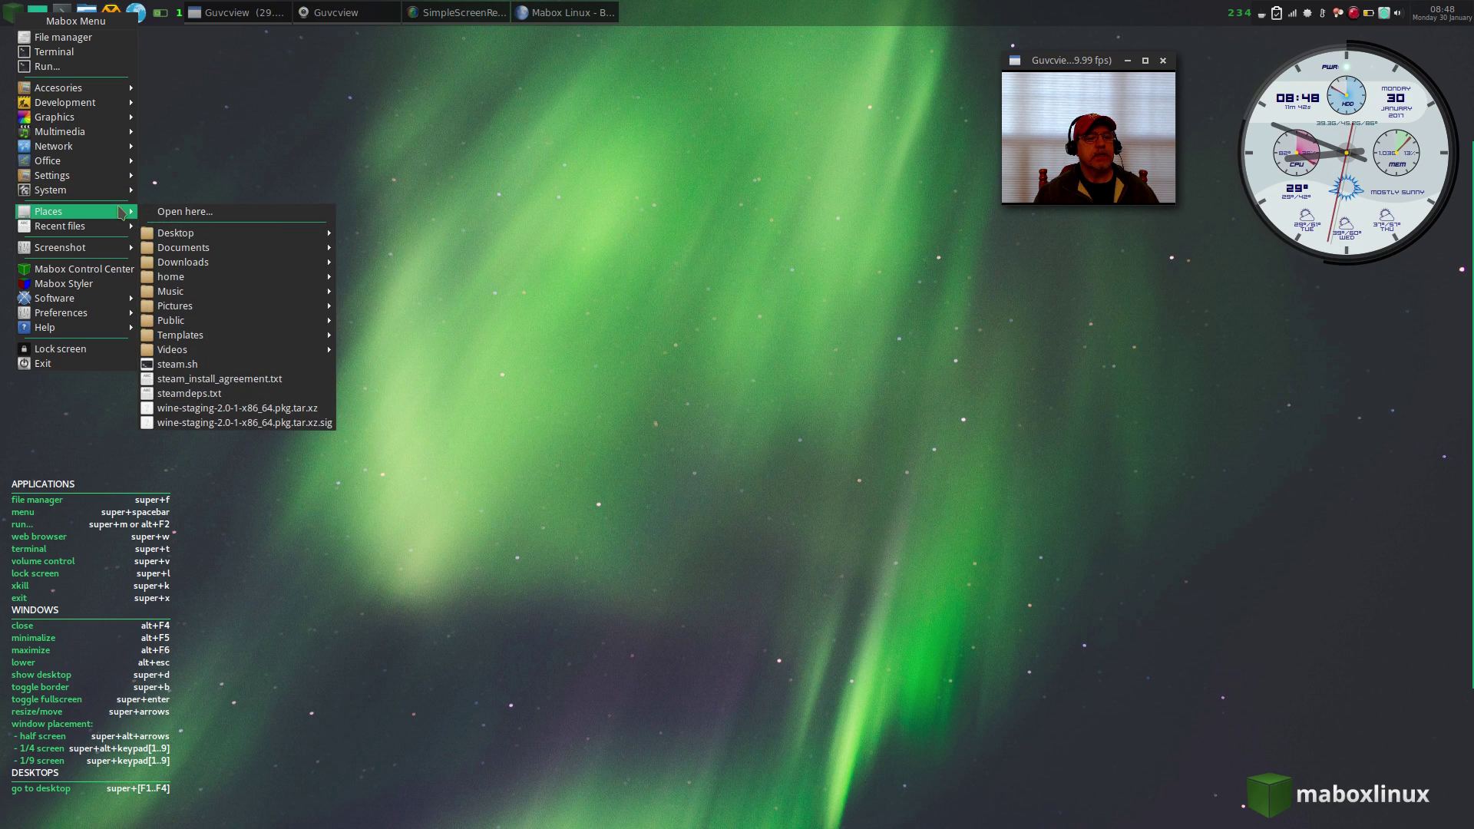
mouse_move(119, 228)
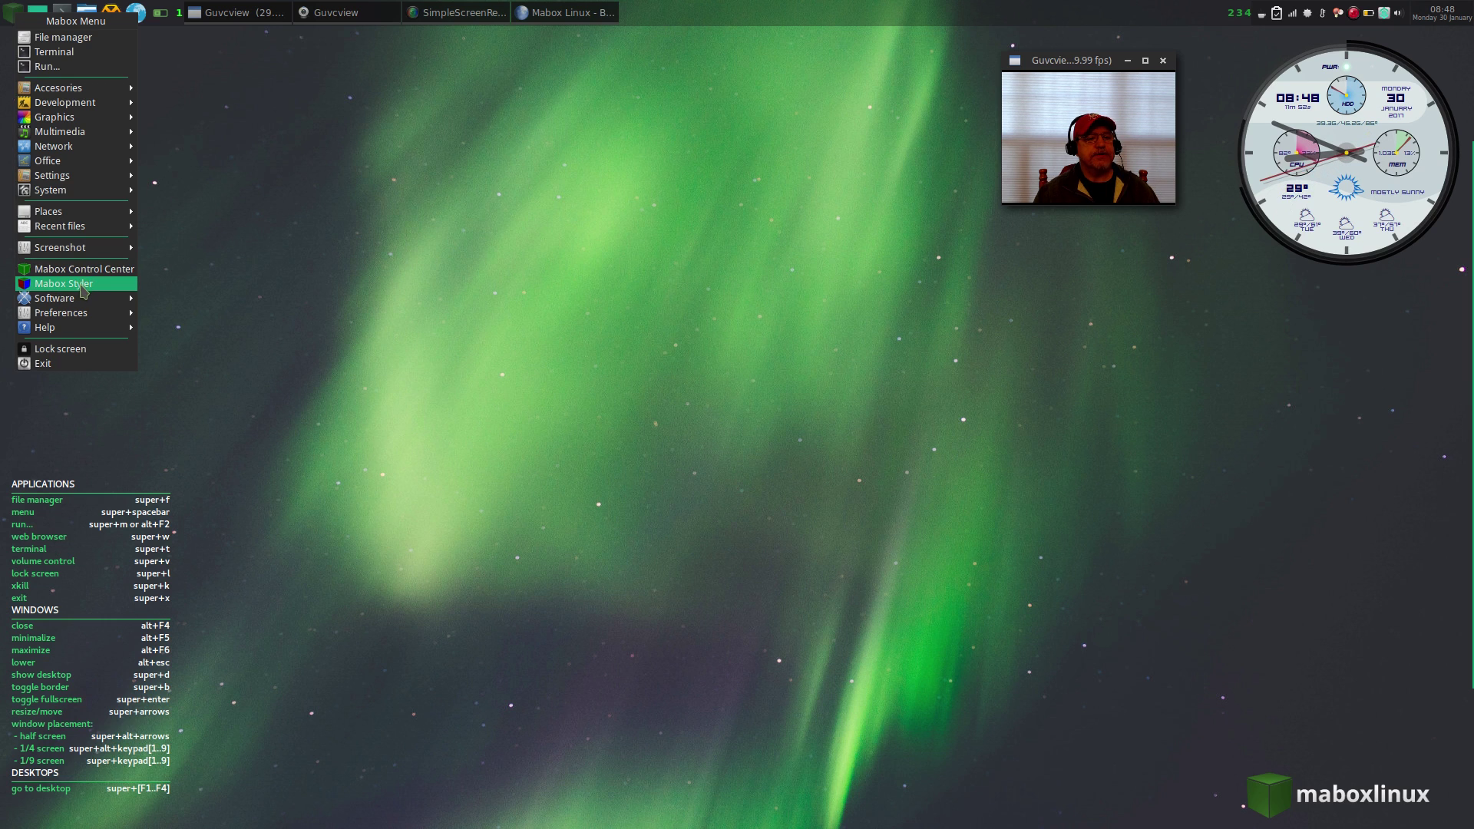
mouse_move(78, 302)
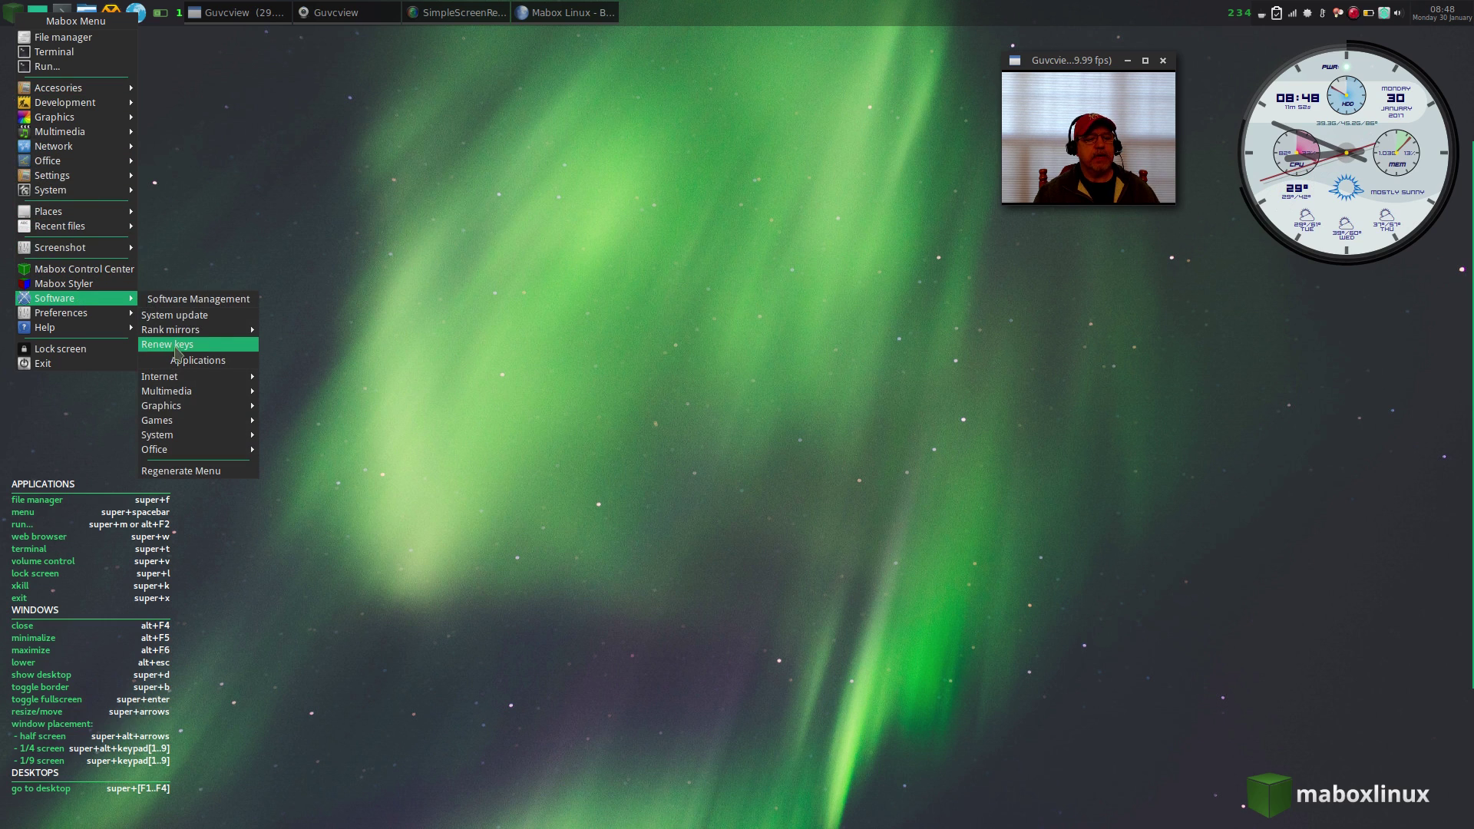
mouse_move(172, 439)
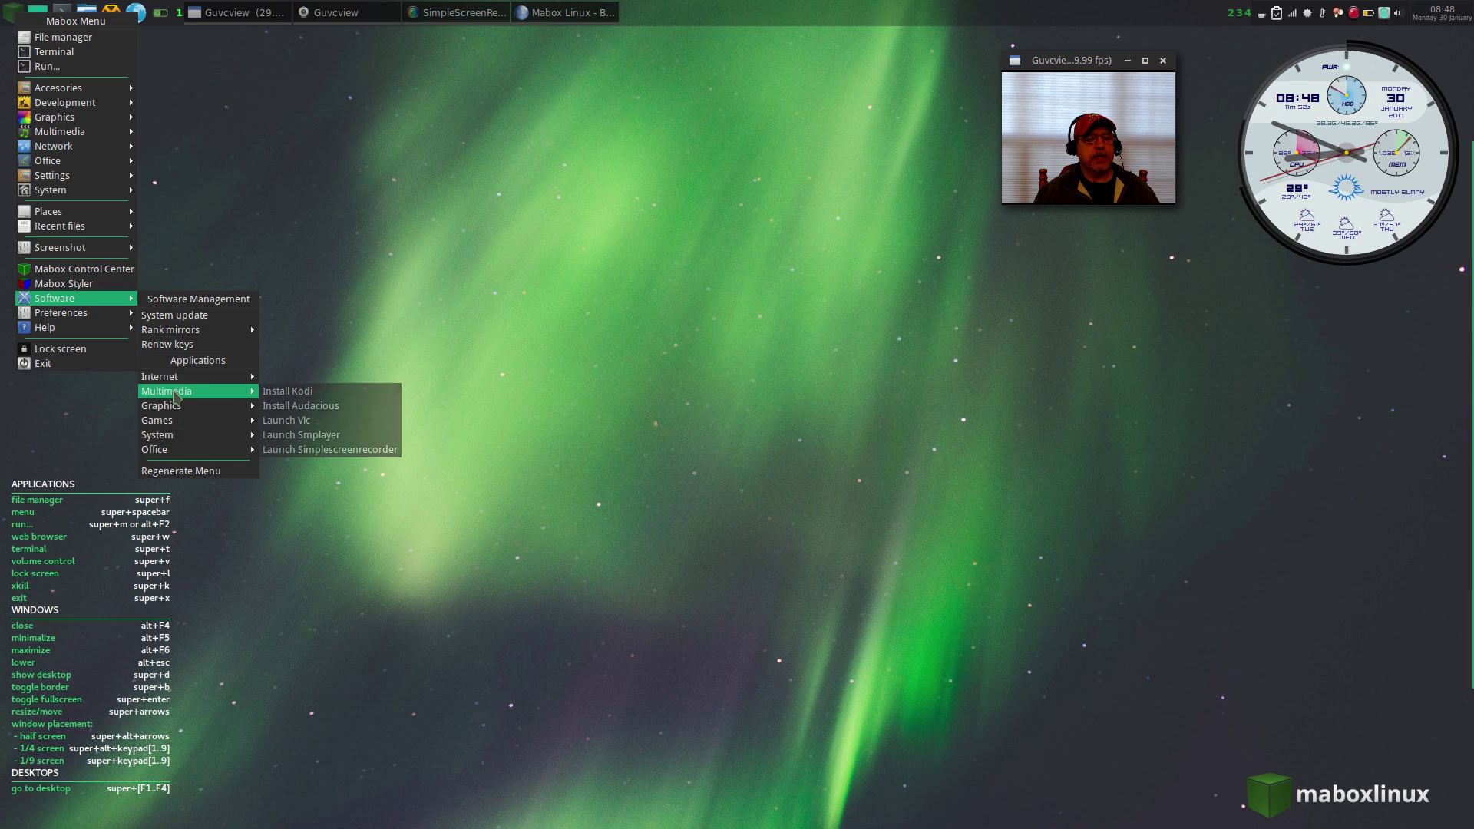
mouse_move(175, 333)
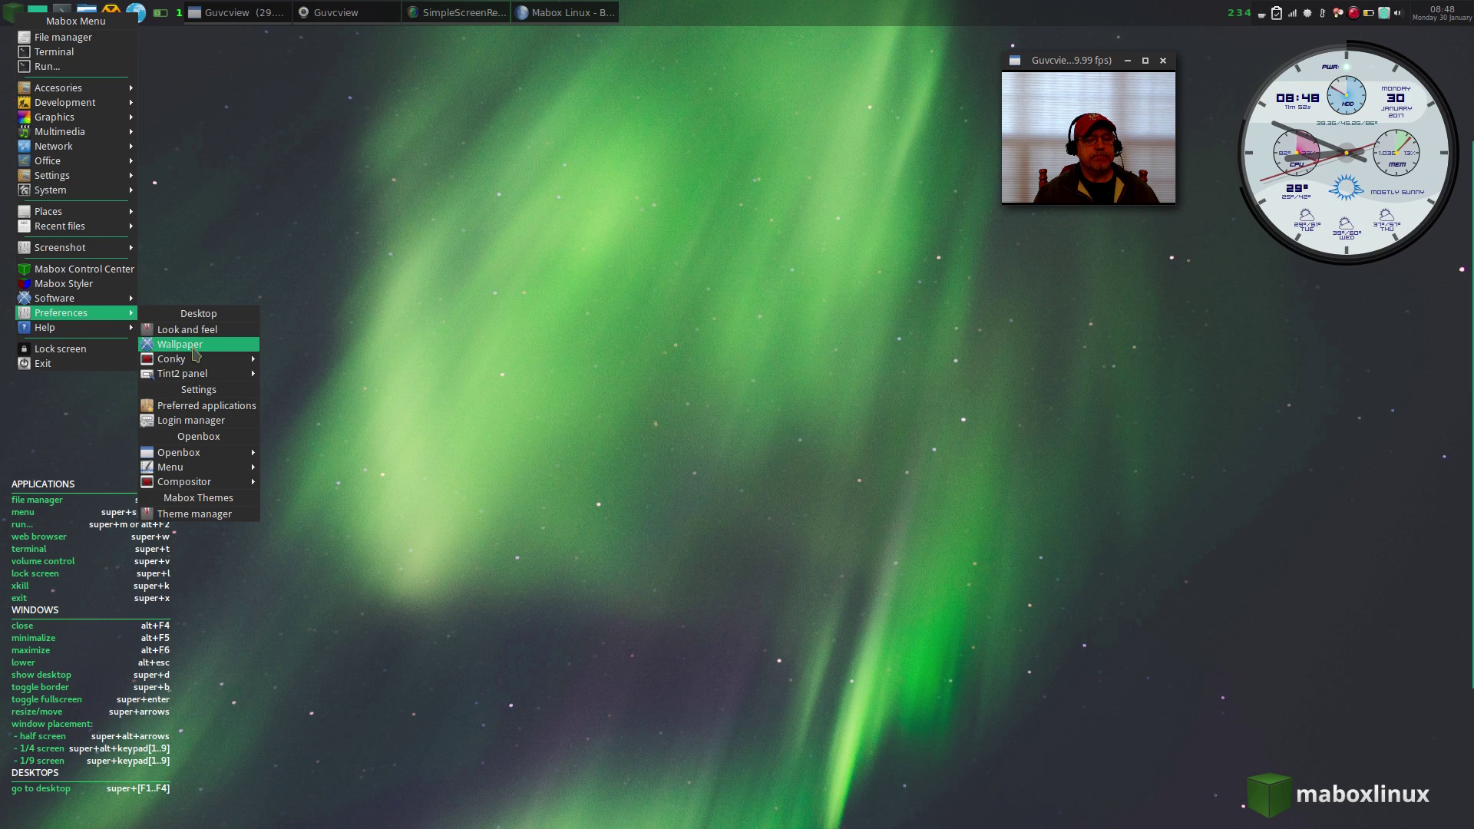
mouse_move(251, 369)
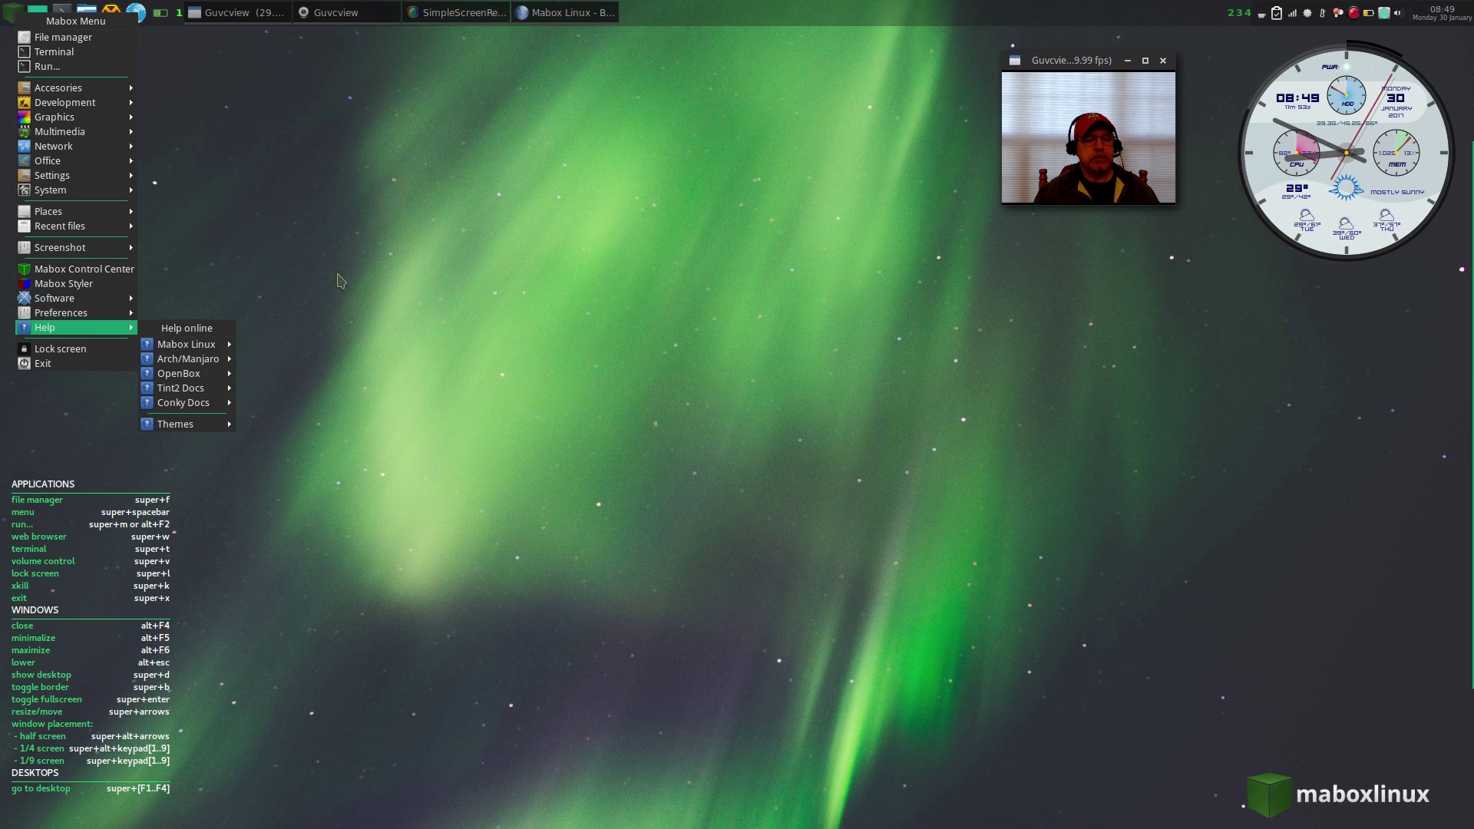
Dismiss the Mabox desktop menu by clicking an empty spot on the desktop
left_click(361, 280)
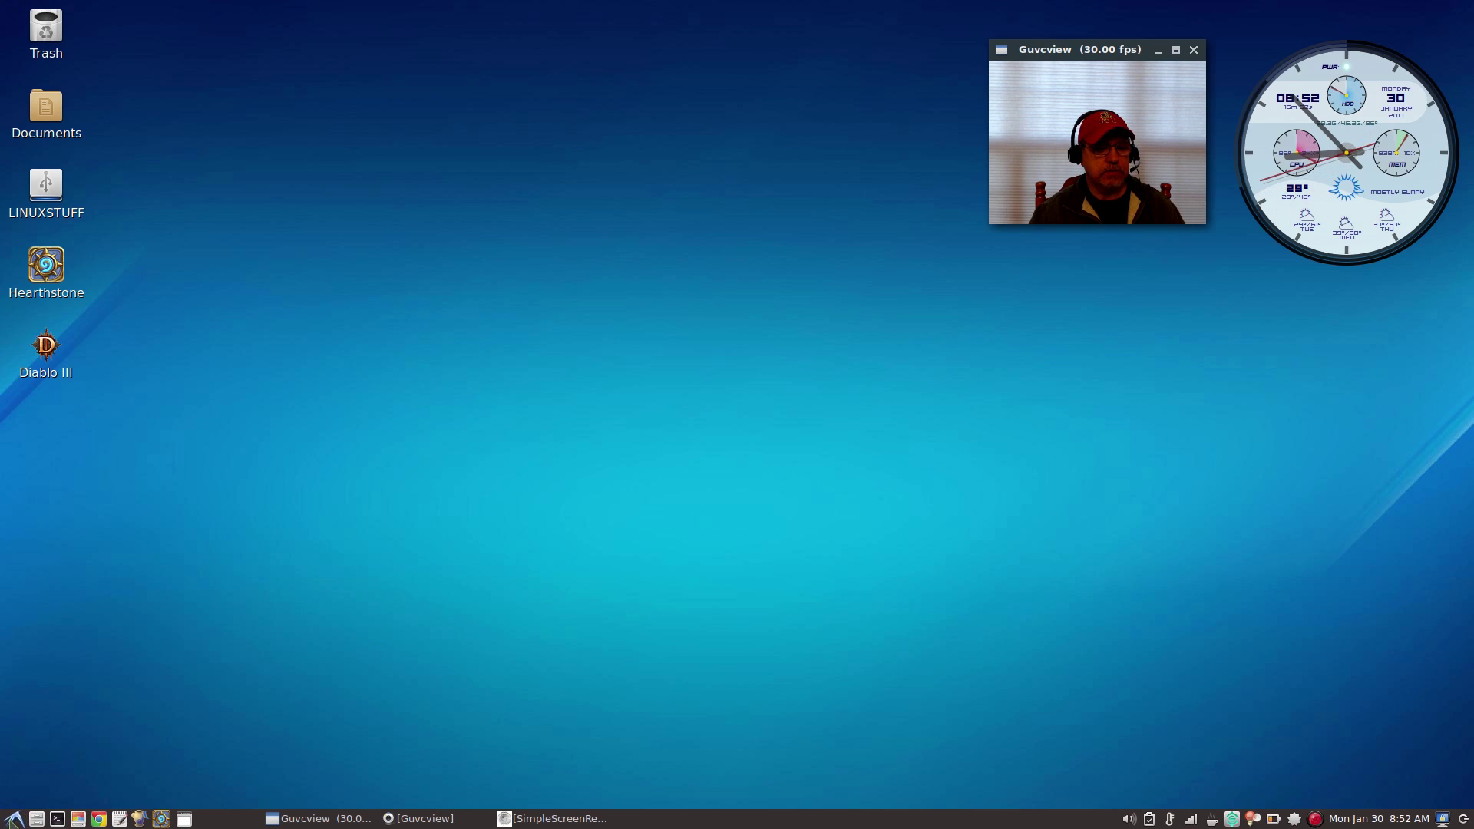
left_click(14, 819)
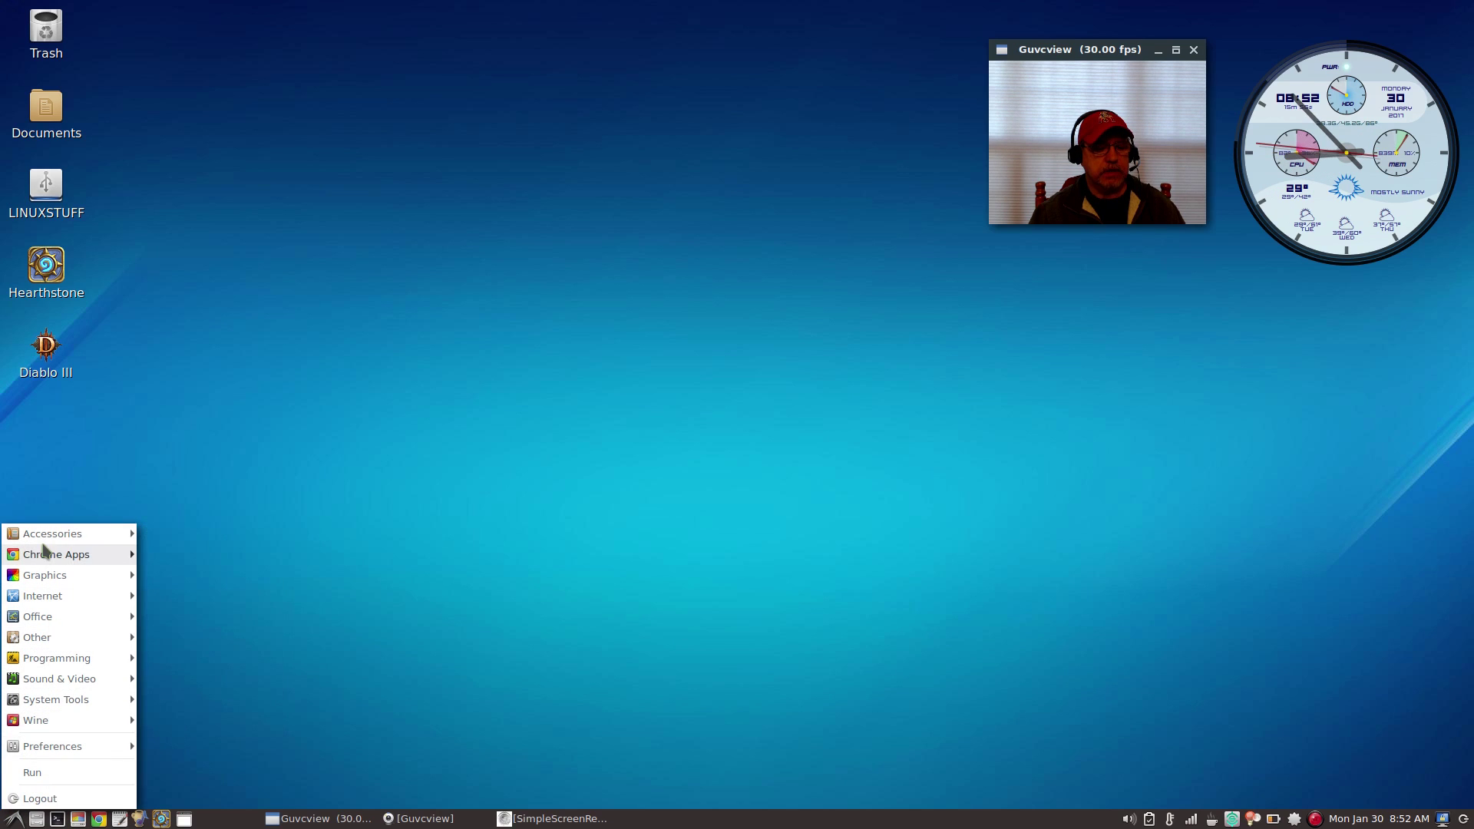
mouse_move(55, 746)
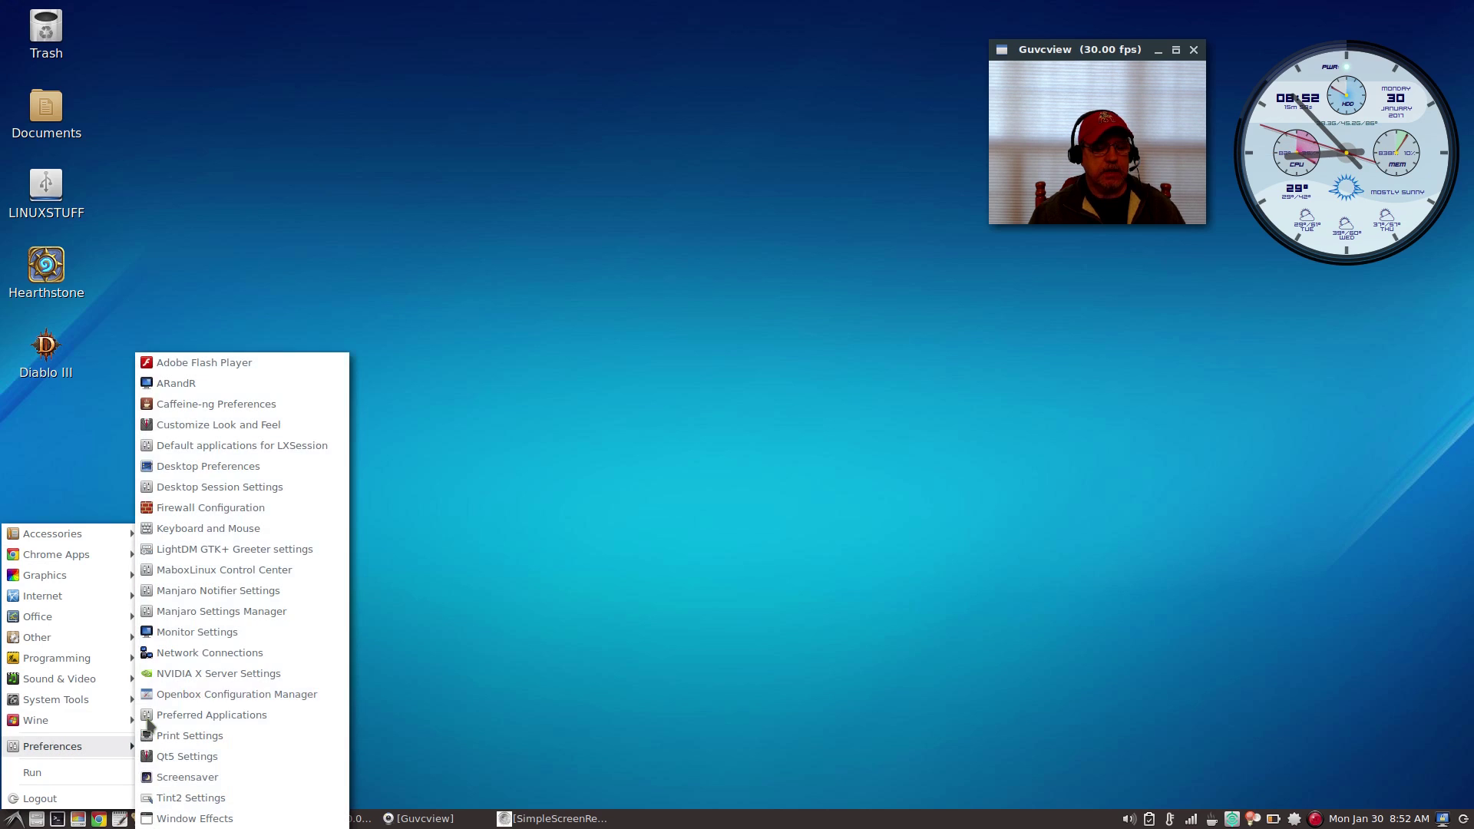
left_click(464, 615)
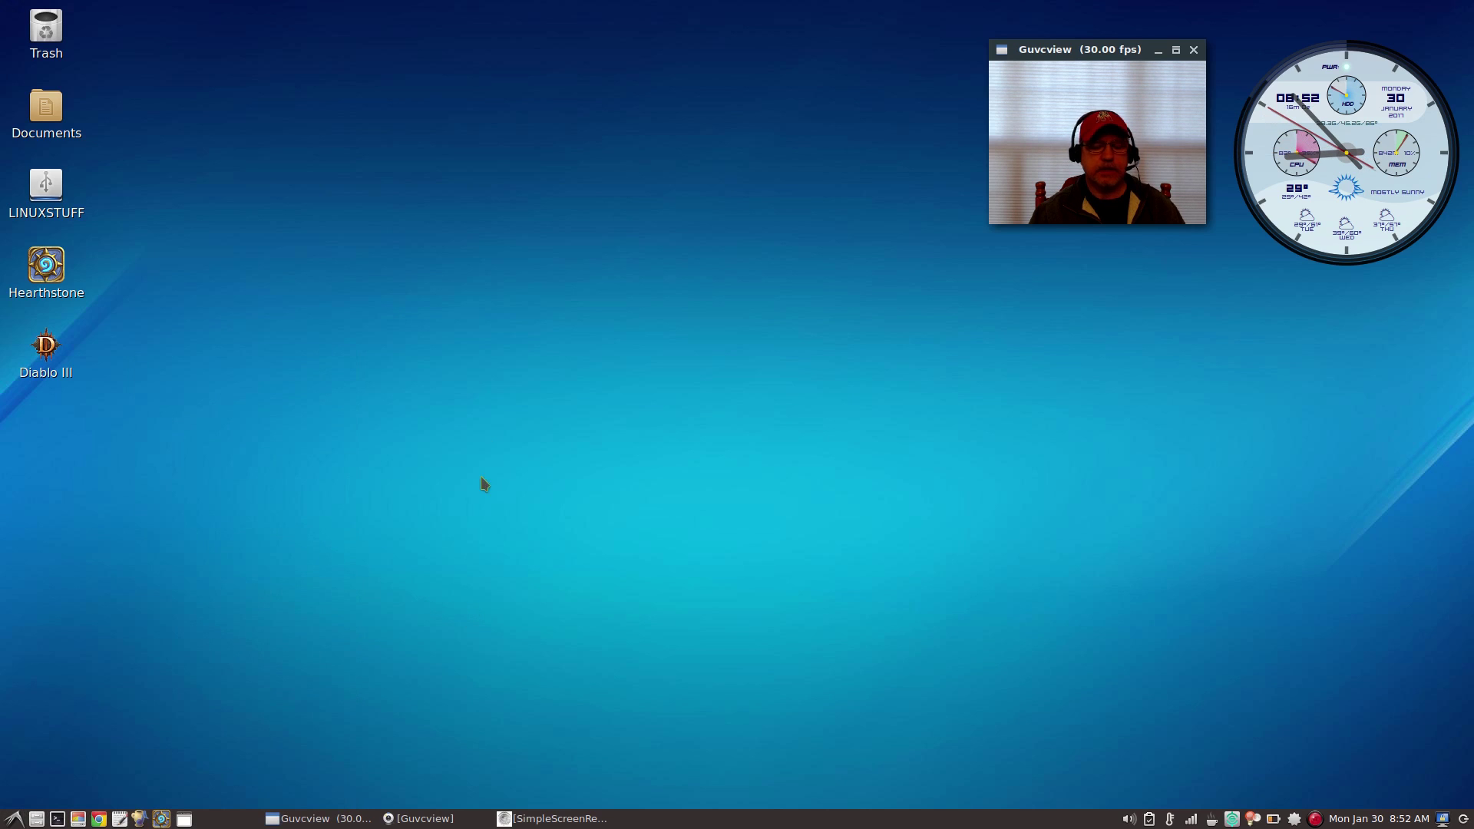